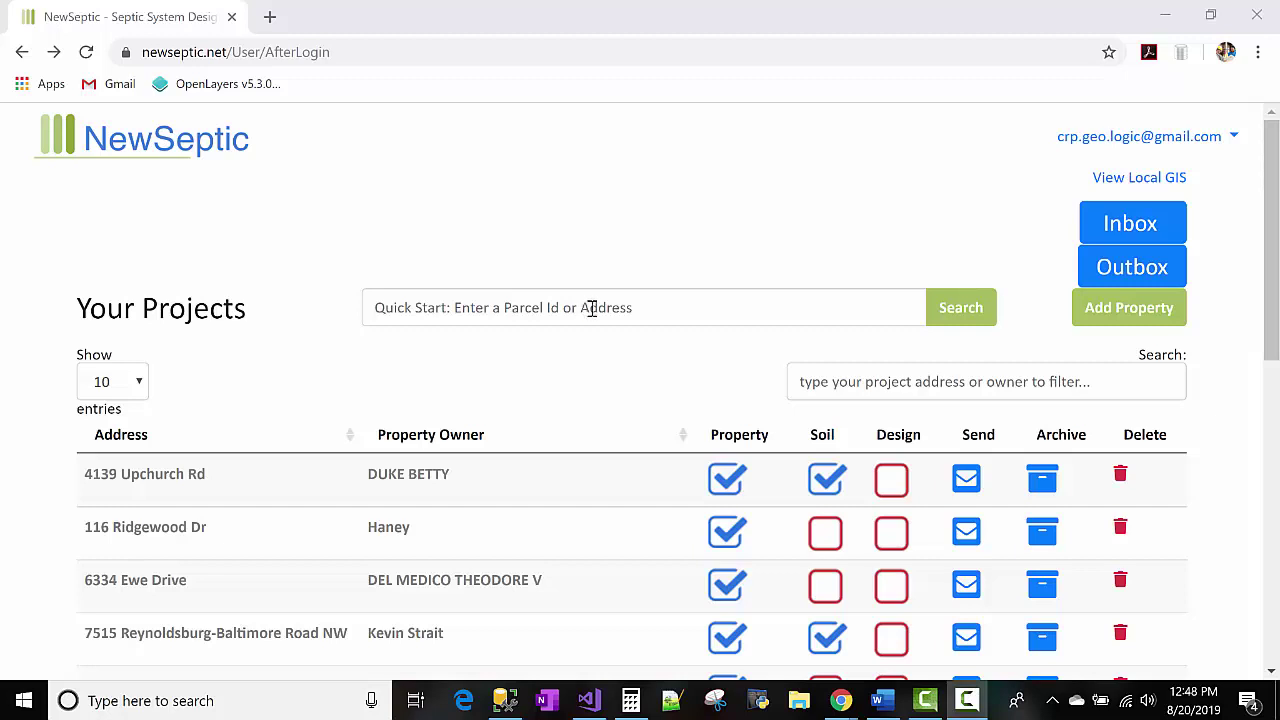
pyautogui.click(696, 311)
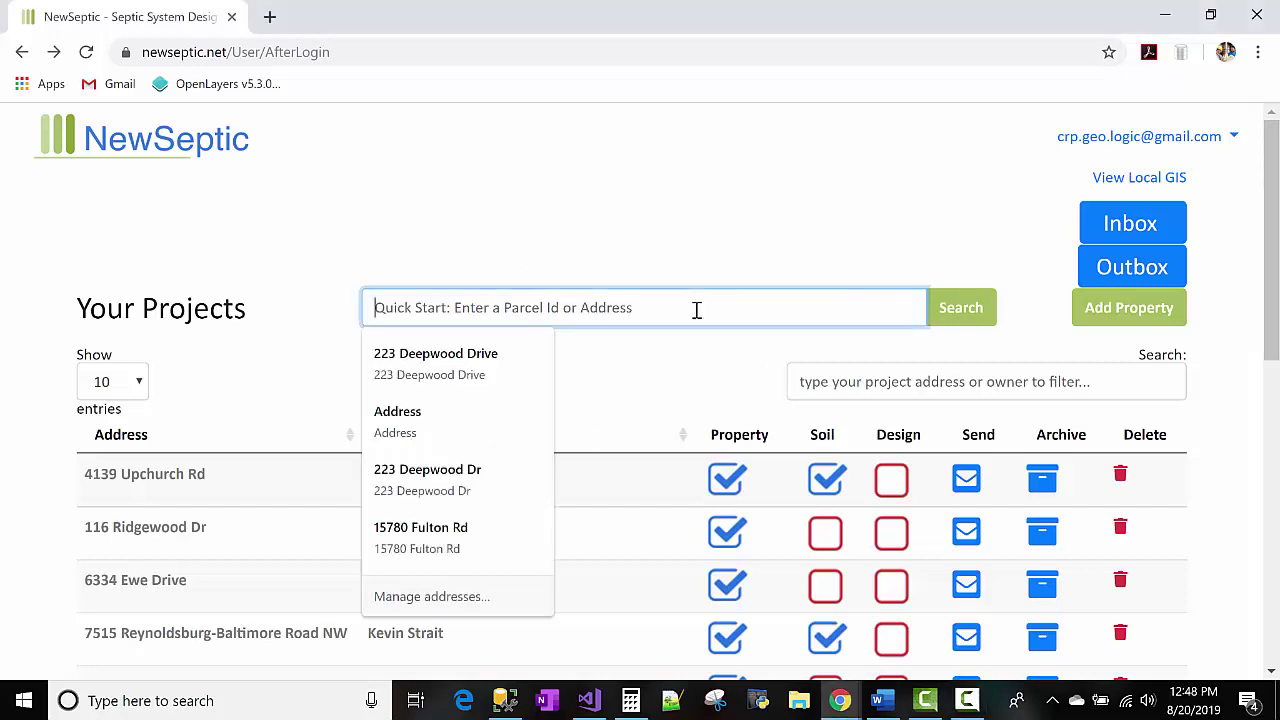
pyautogui.click(667, 240)
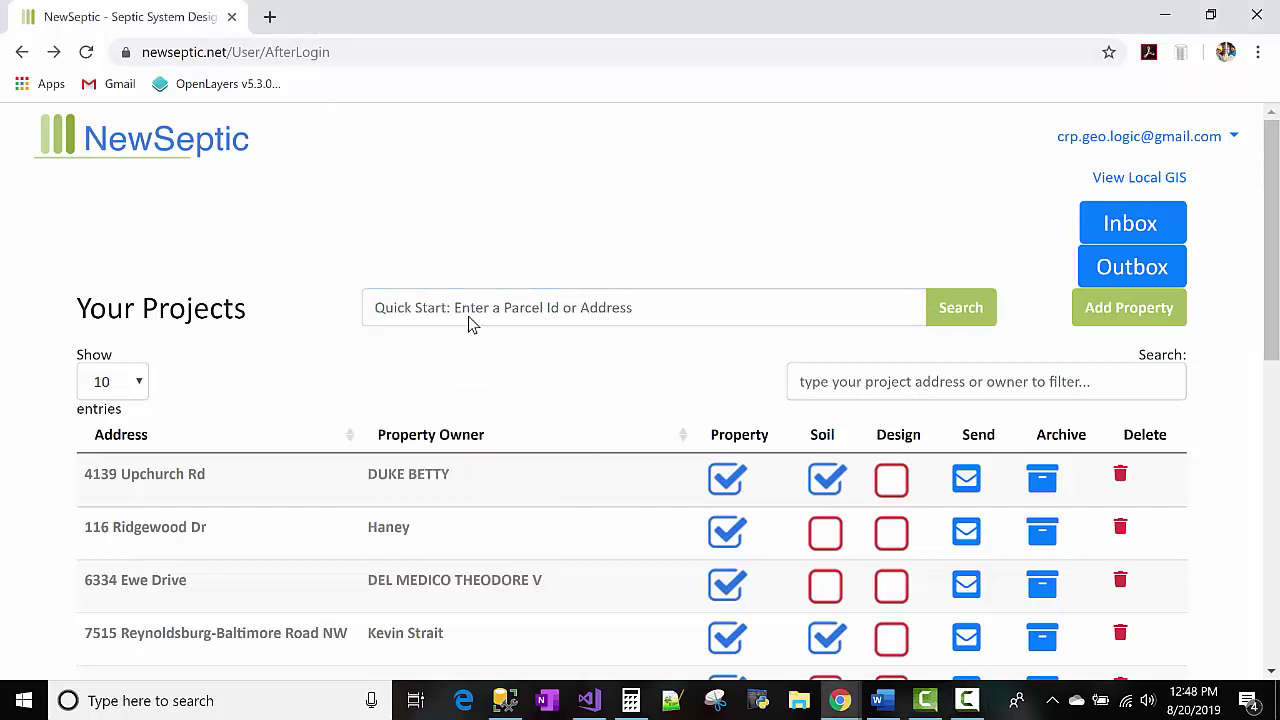
pyautogui.click(537, 311)
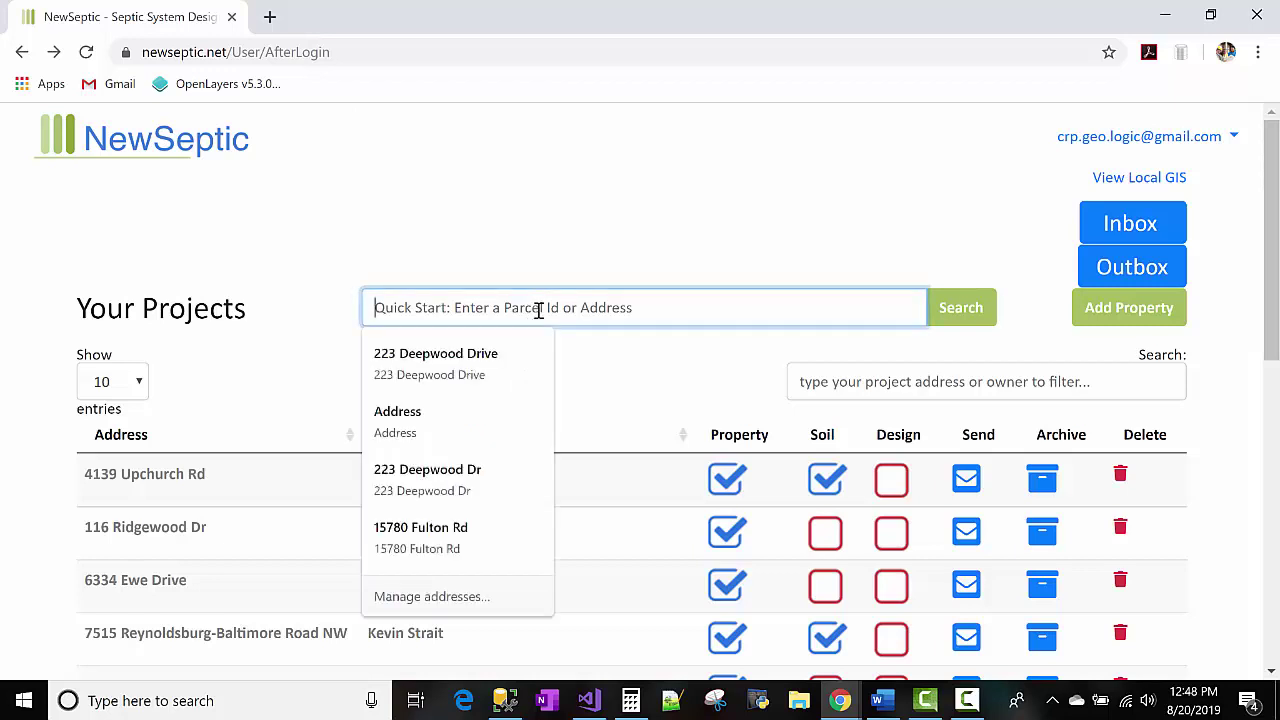
pyautogui.click(615, 250)
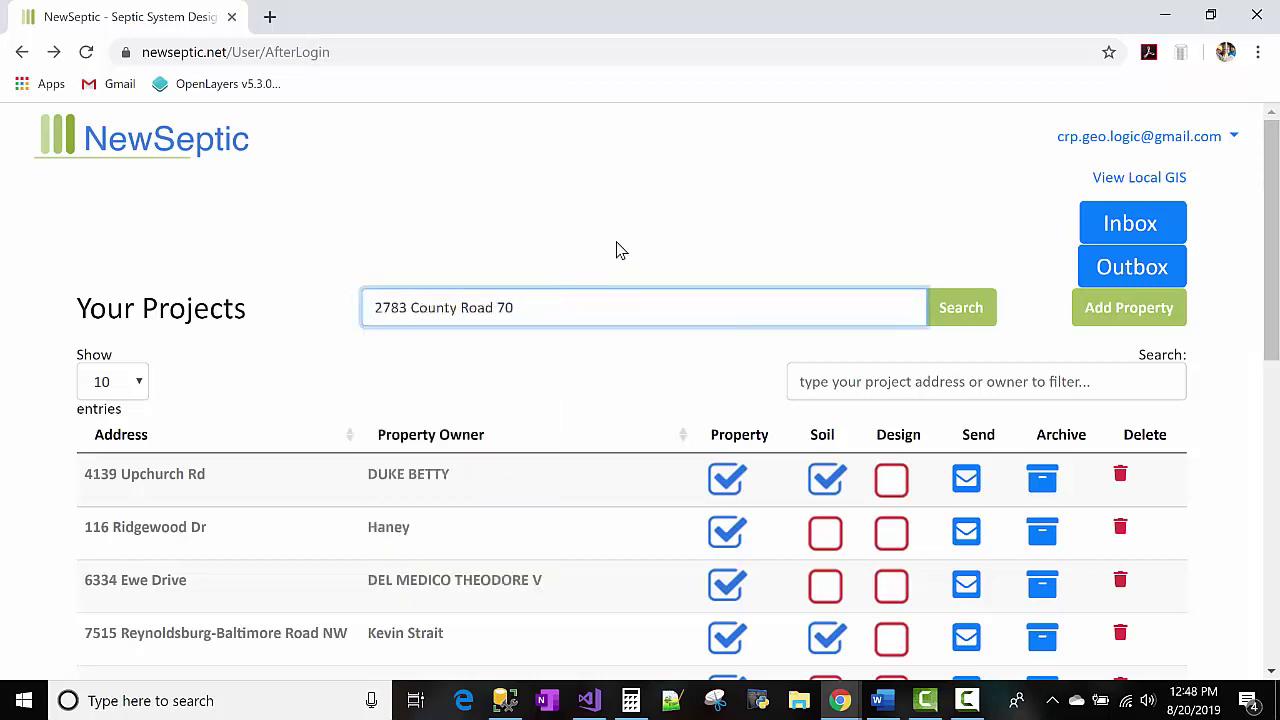
pyautogui.click(962, 309)
pyautogui.moveTo(625, 318); pyautogui.dragTo(838, 324)
# Select the full project address and return to the Your Projects list.
pyautogui.click(838, 324)
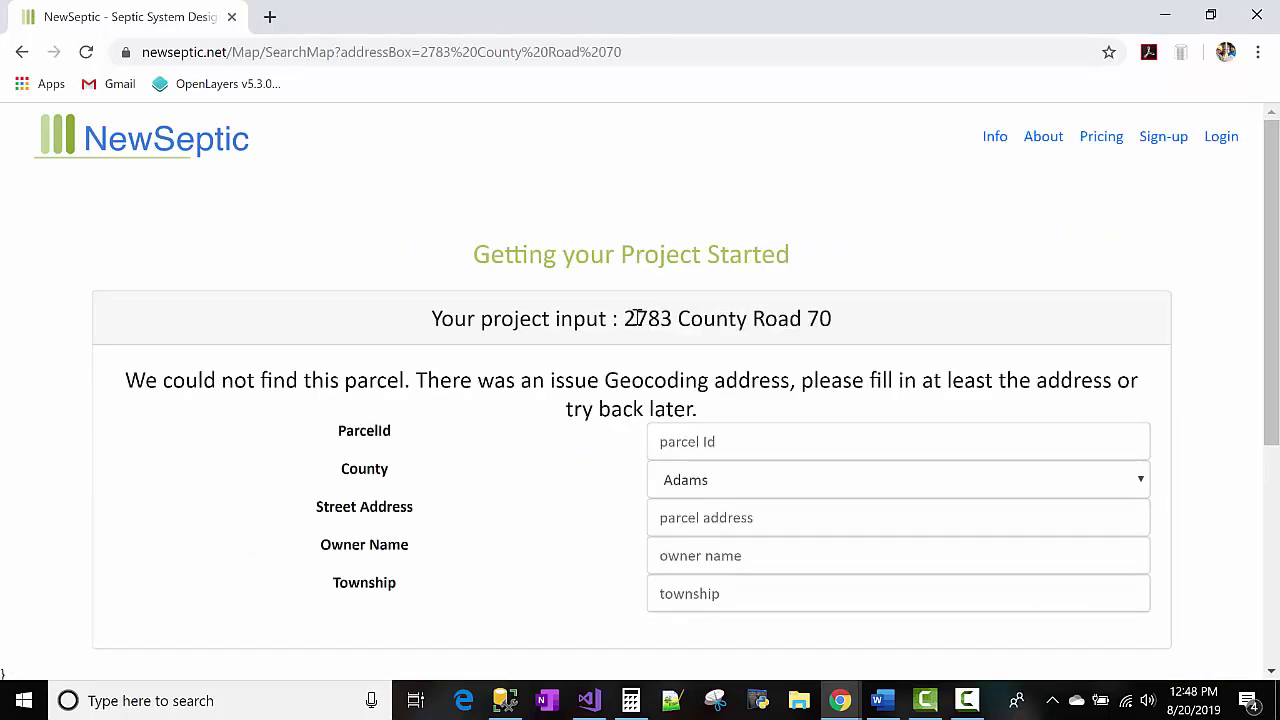
pyautogui.moveTo(626, 318); pyautogui.dragTo(831, 330)
pyautogui.hotkey('ctrl', 'c')
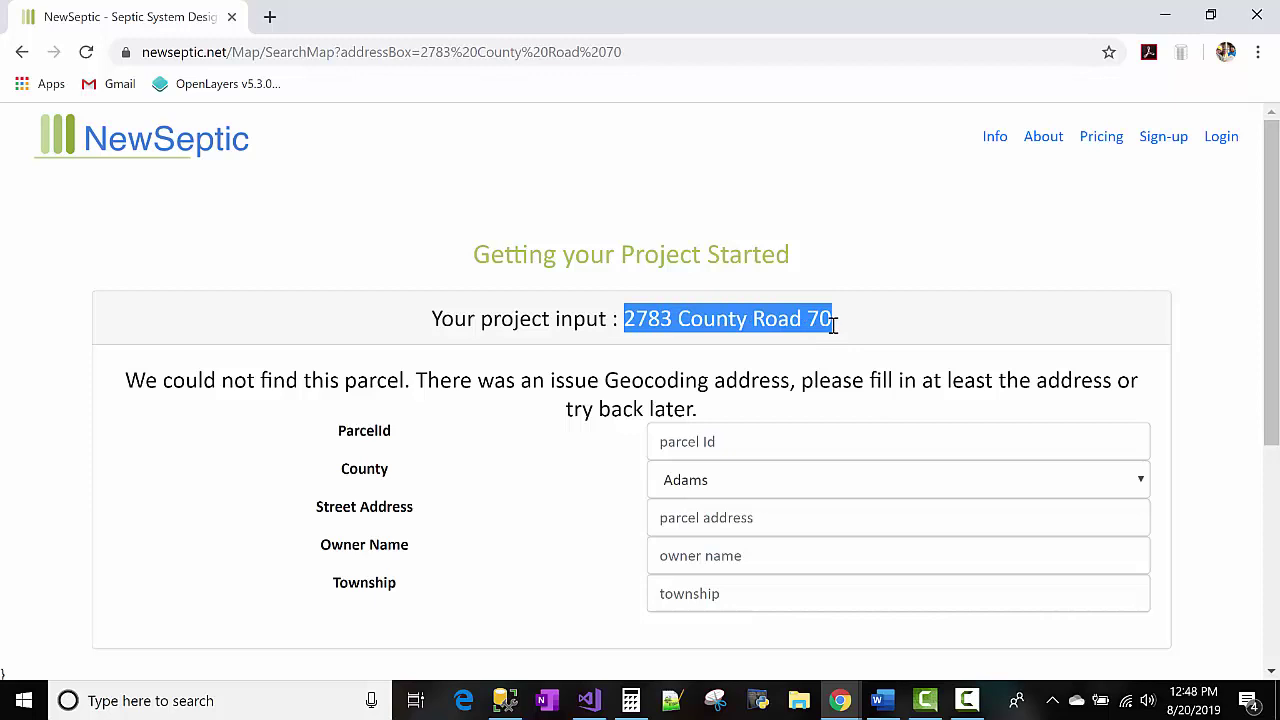
pyautogui.hotkey('alt', 'Left')
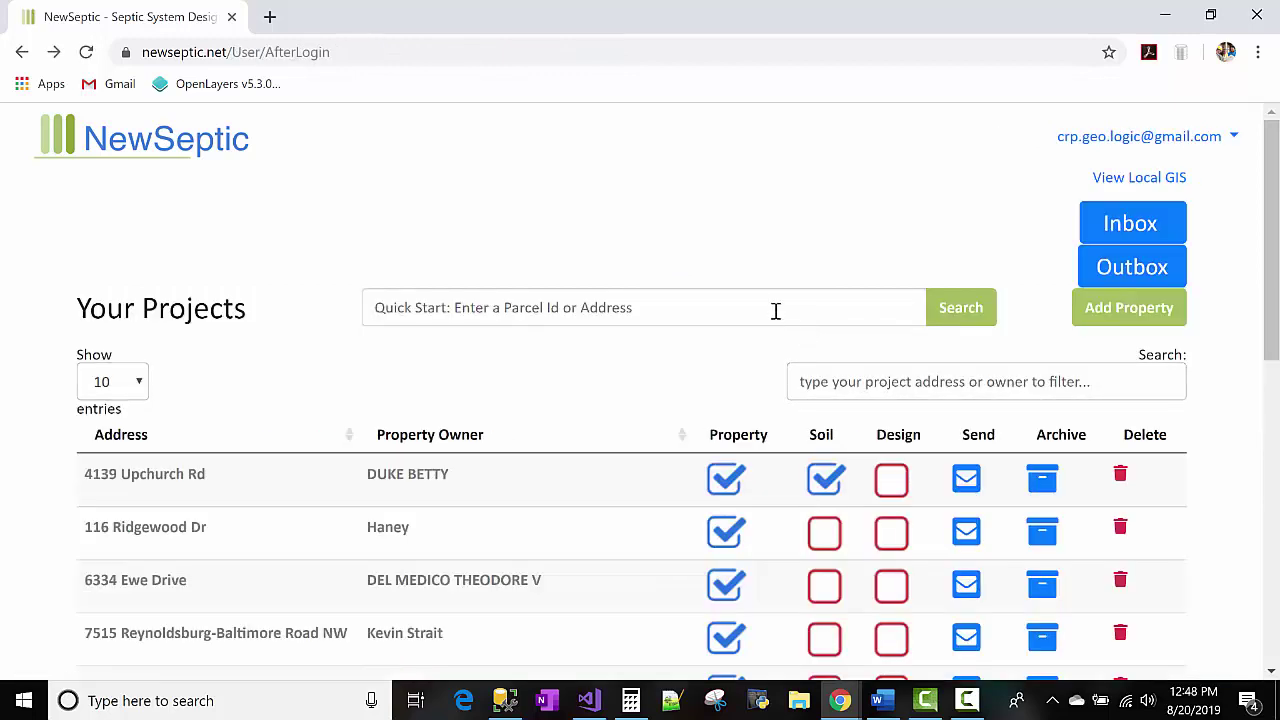
# Paste the address into Quick Start and choose the Sugarcreek, Clark Township, OH suggestion.
pyautogui.click(775, 310)
pyautogui.hotkey('ctrl', 'v')
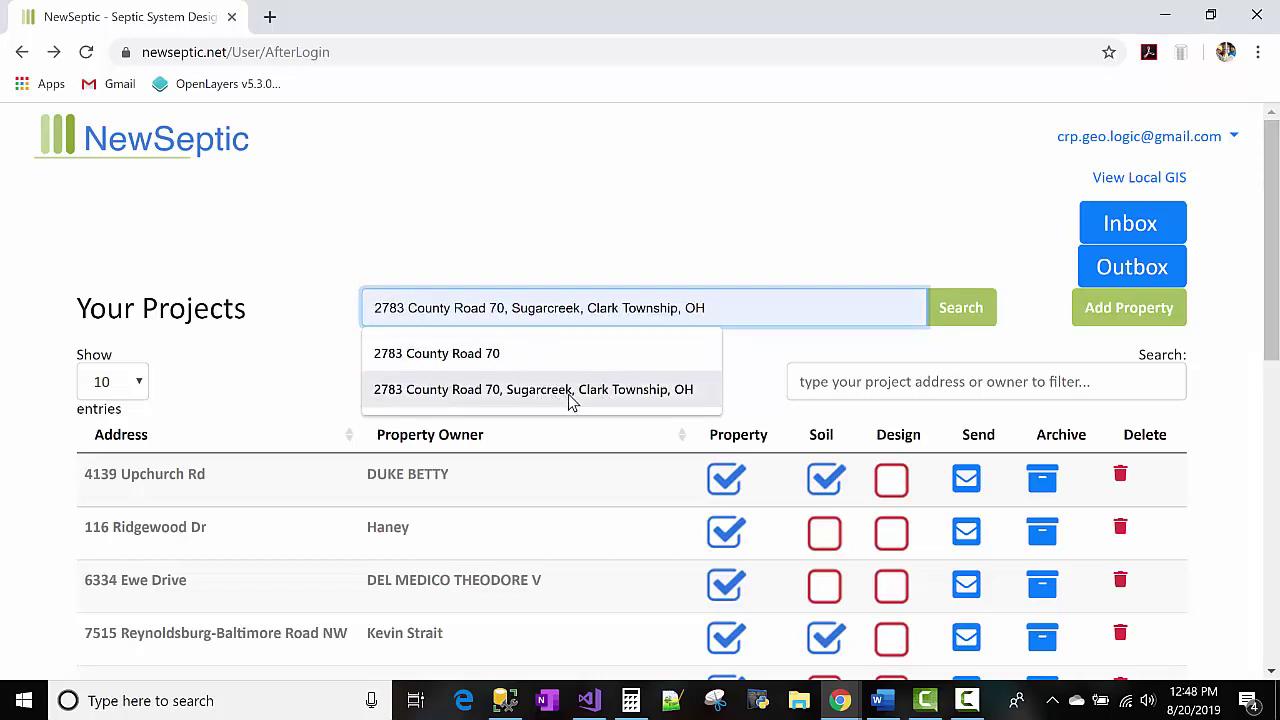
pyautogui.click(619, 397)
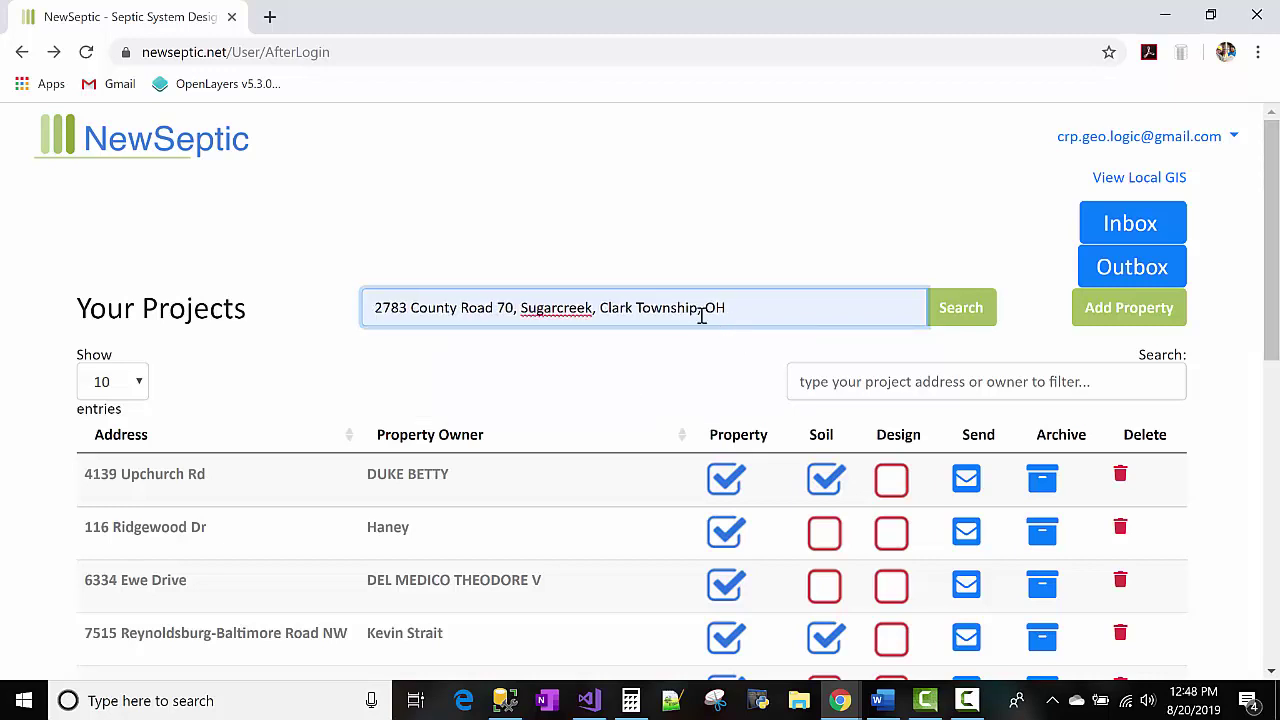
pyautogui.doubleClick(584, 307)
pyautogui.click(586, 307)
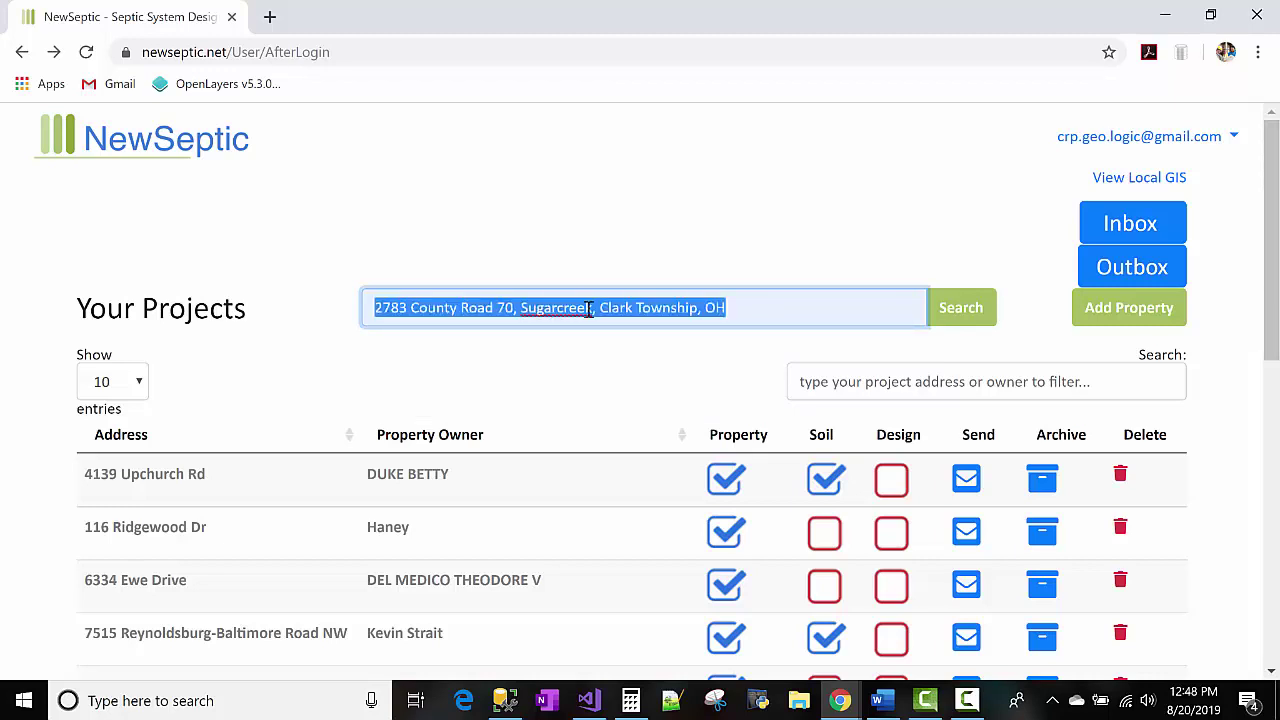
pyautogui.doubleClick(712, 316)
pyautogui.click(759, 317)
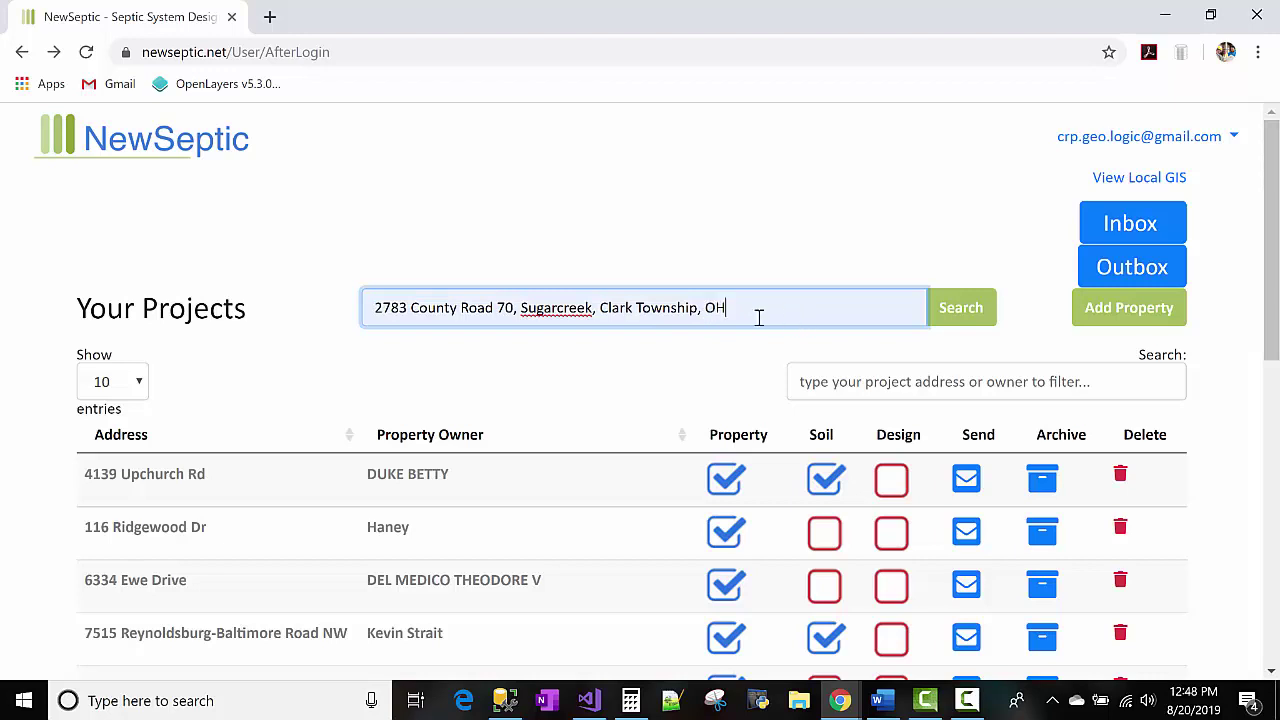
pyautogui.click(269, 17)
pyautogui.hotkey('ctrl', 'v')
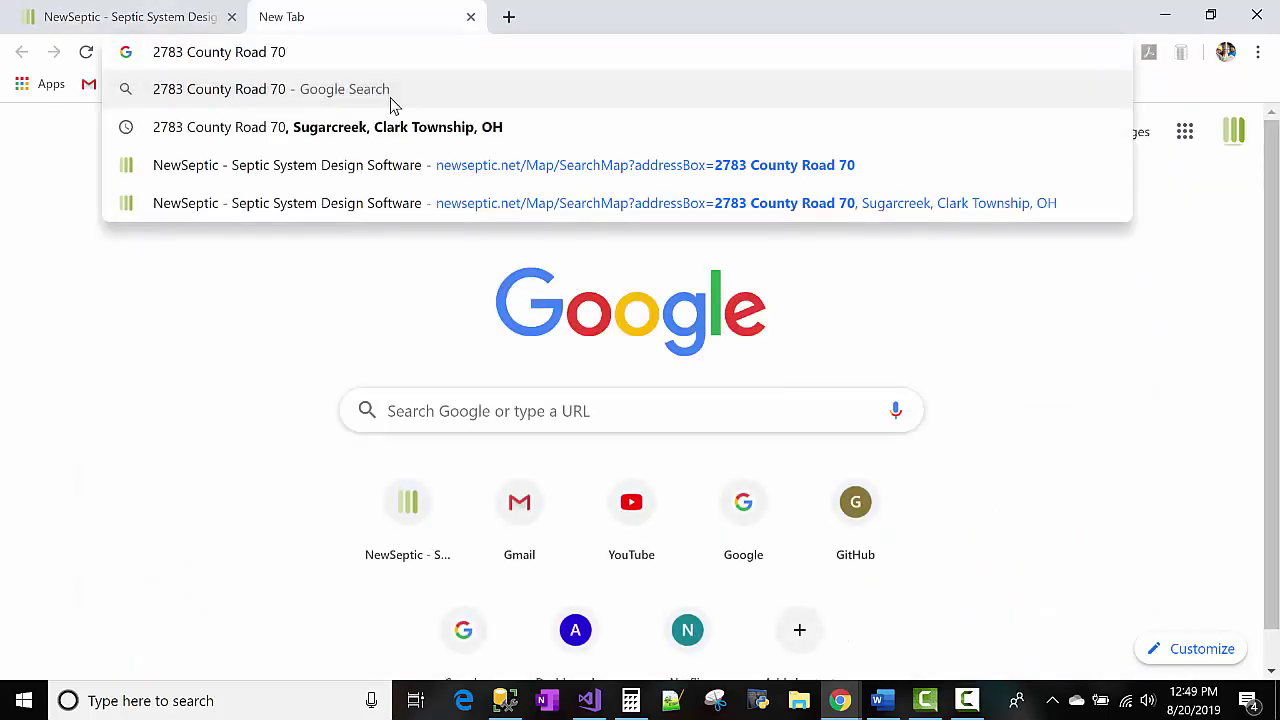
pyautogui.write(', ')
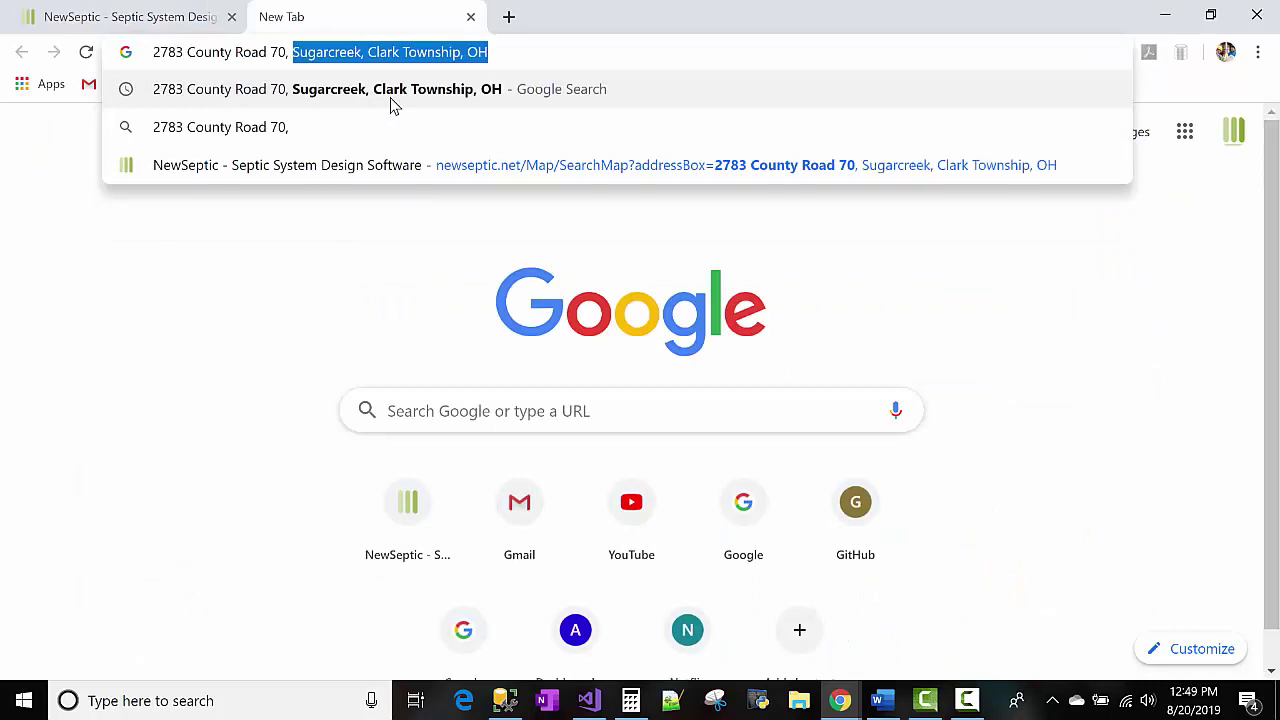
pyautogui.write('Clark')
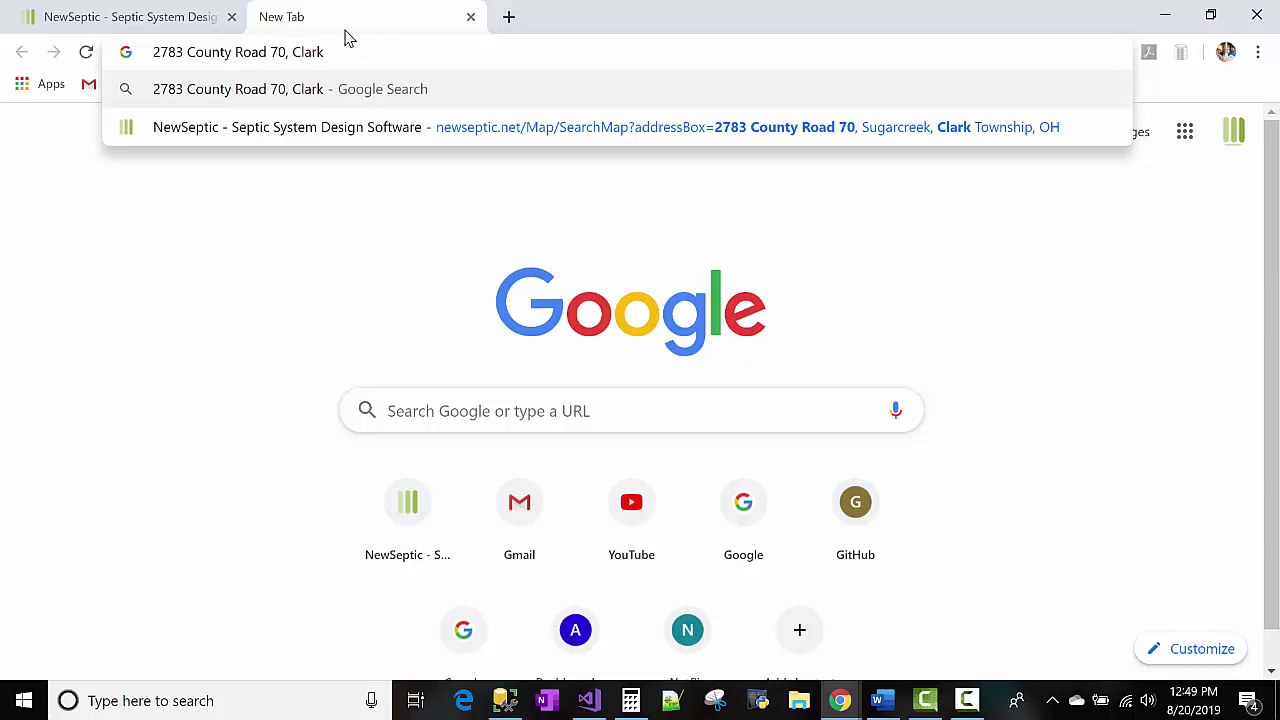
pyautogui.write('Township')
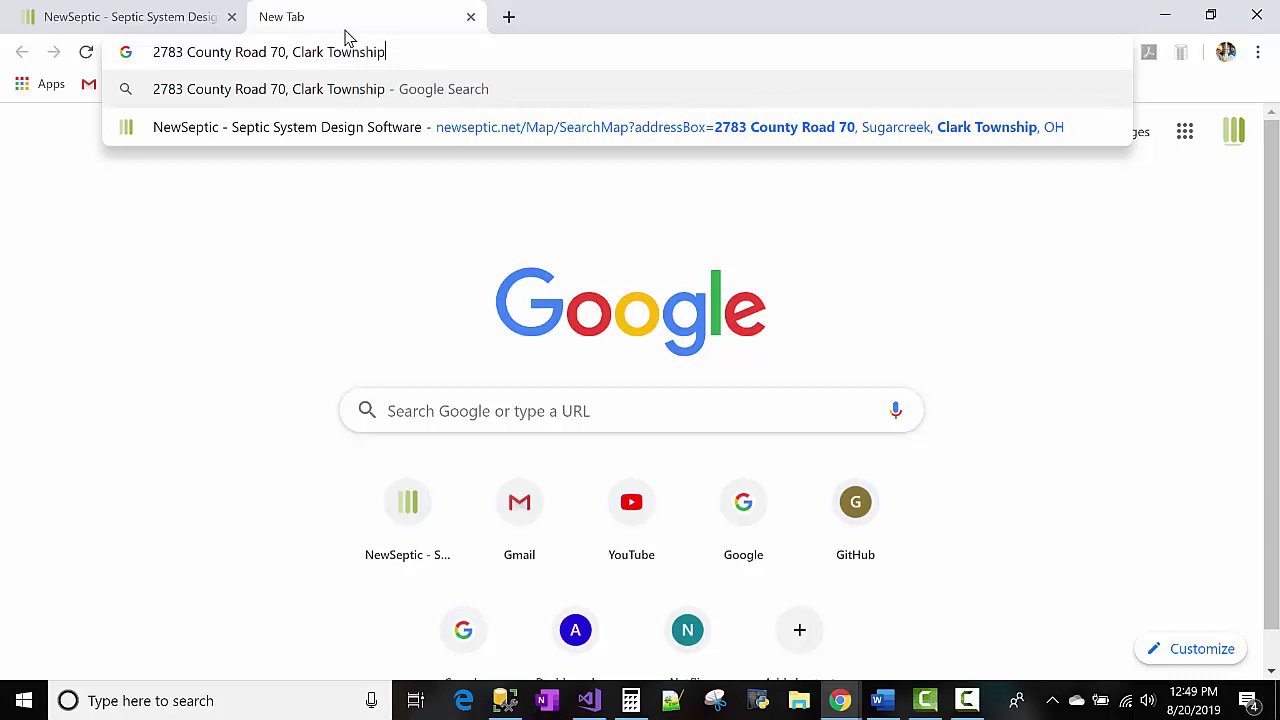
pyautogui.press('Return')
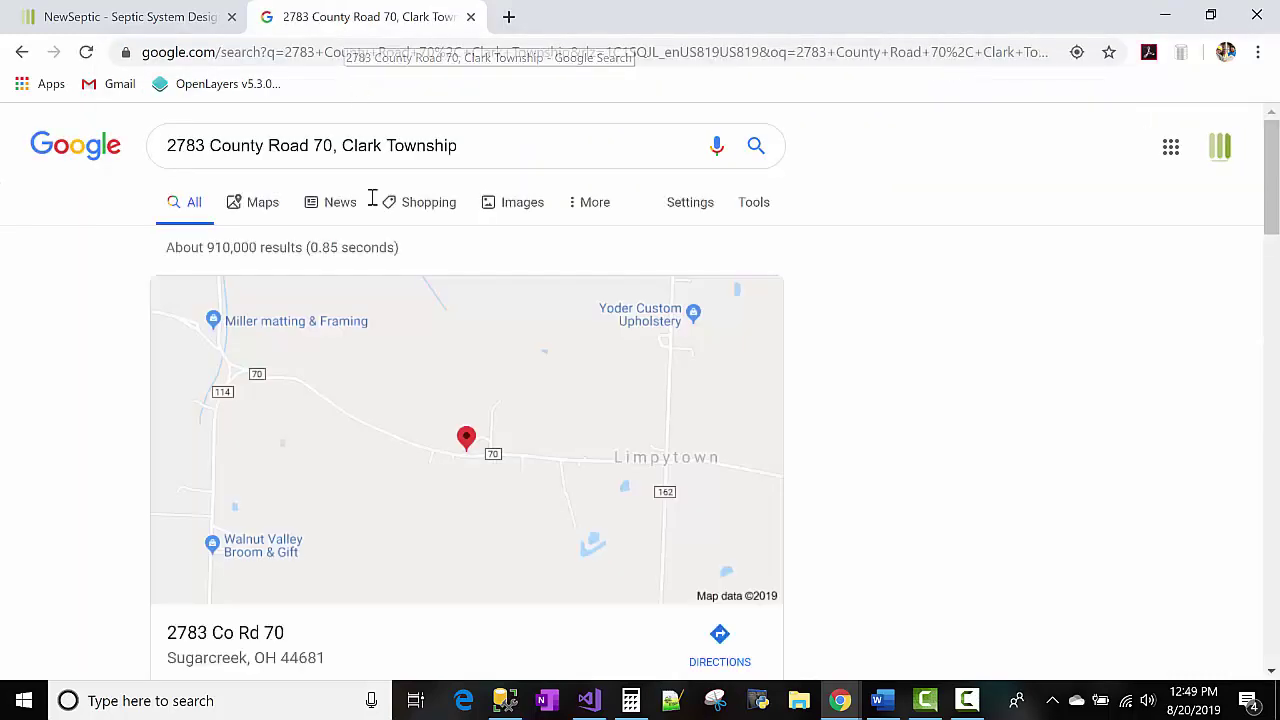
pyautogui.scroll(-1, 351, 417)
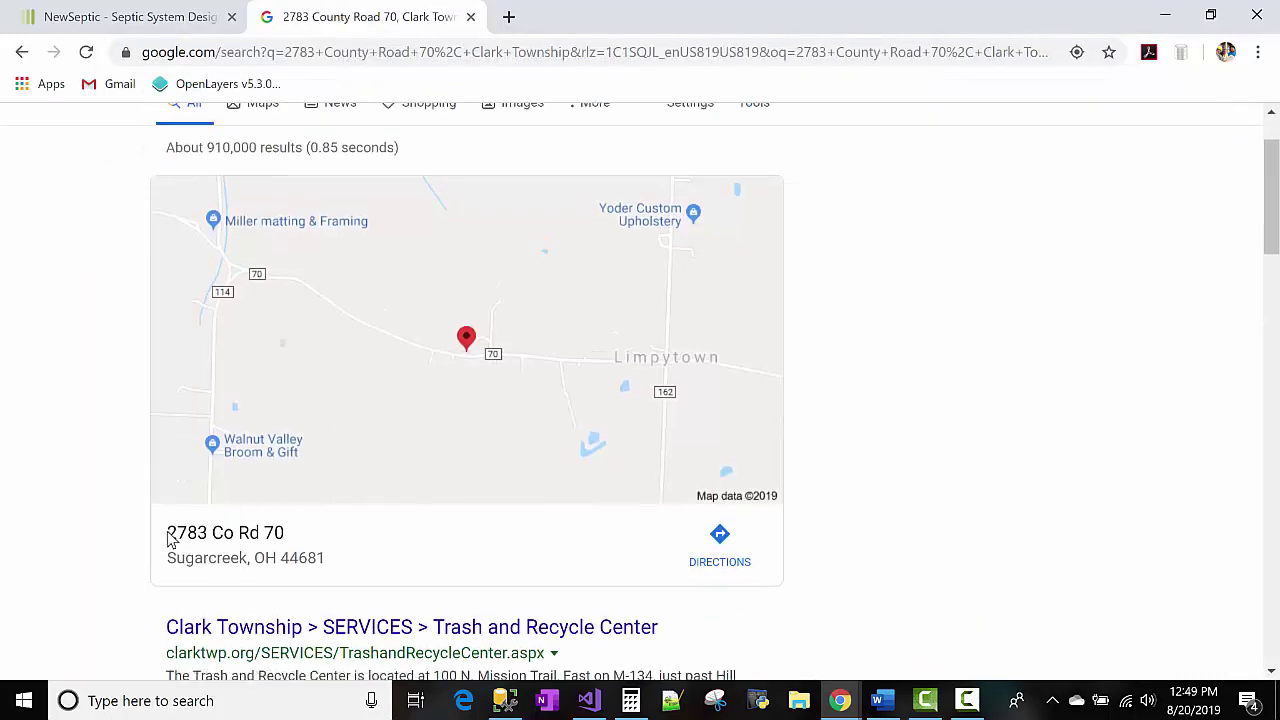
pyautogui.moveTo(197, 533); pyautogui.dragTo(298, 558)
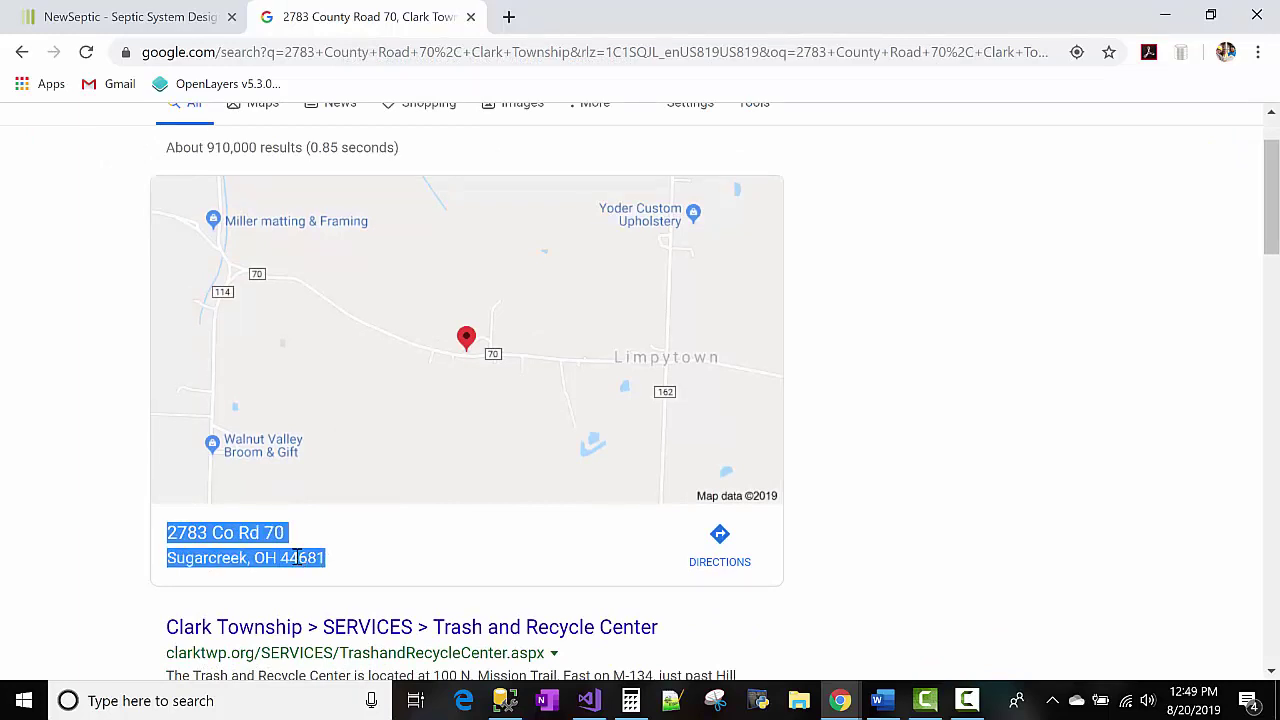
pyautogui.rightClick(296, 558)
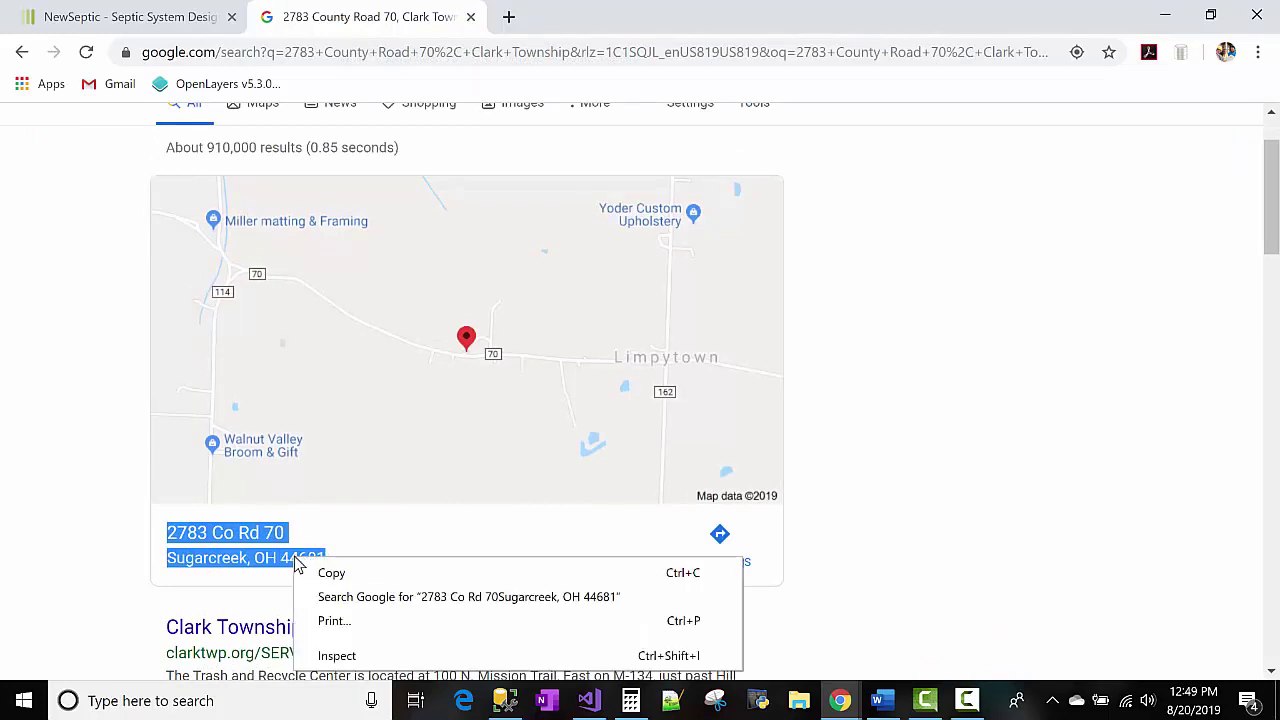
pyautogui.click(325, 574)
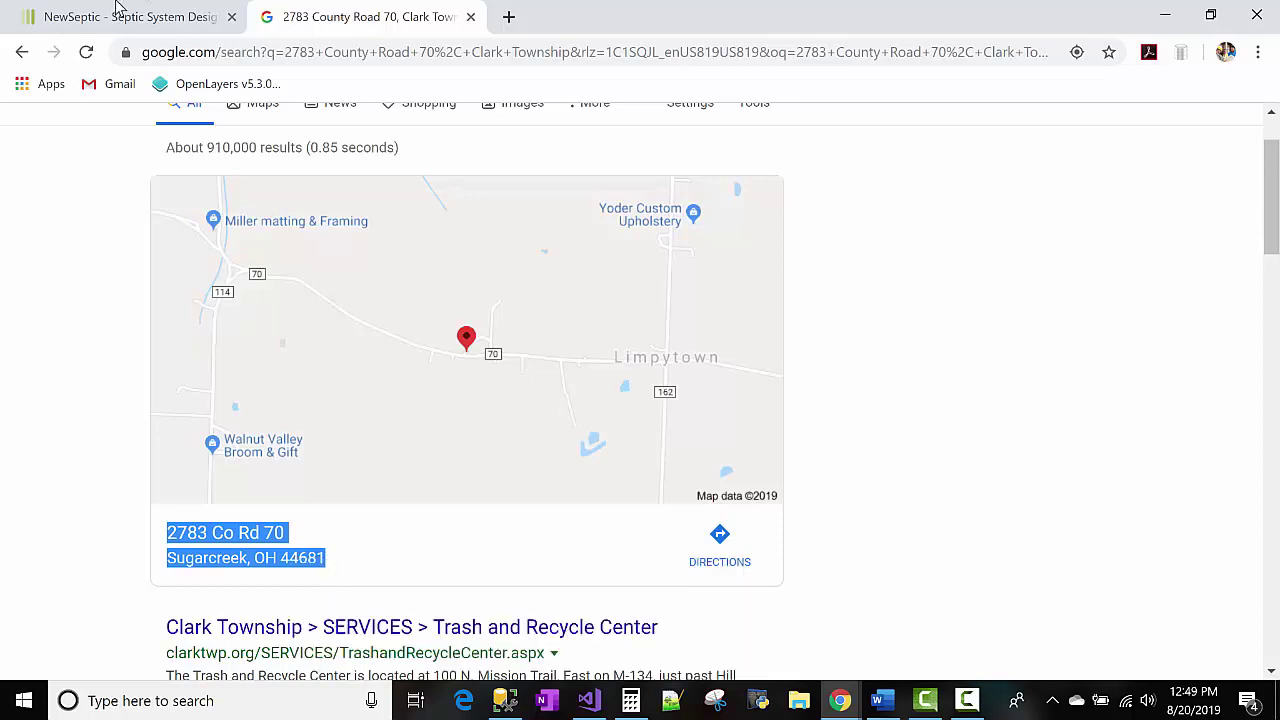
pyautogui.click(118, 16)
pyautogui.hotkey('ctrl', 'a')
pyautogui.hotkey('ctrl', 'v')
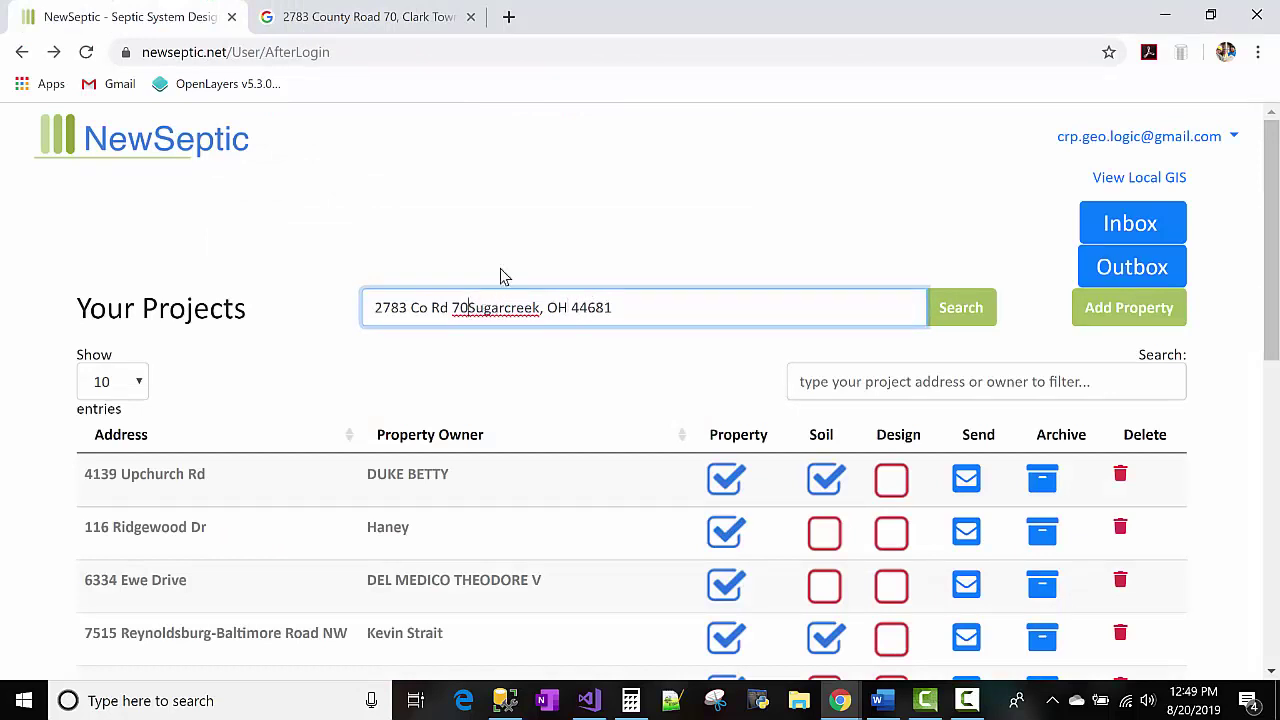
pyautogui.write(',')
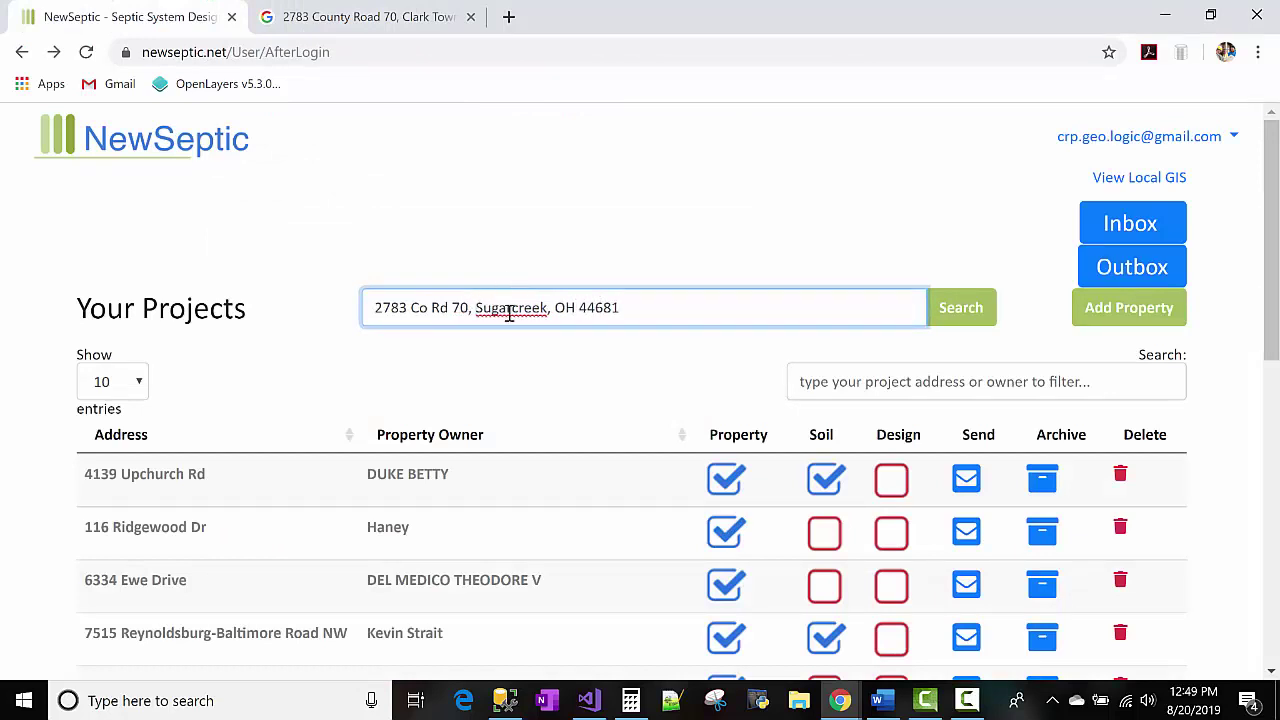
pyautogui.doubleClick(509, 313)
pyautogui.click(982, 310)
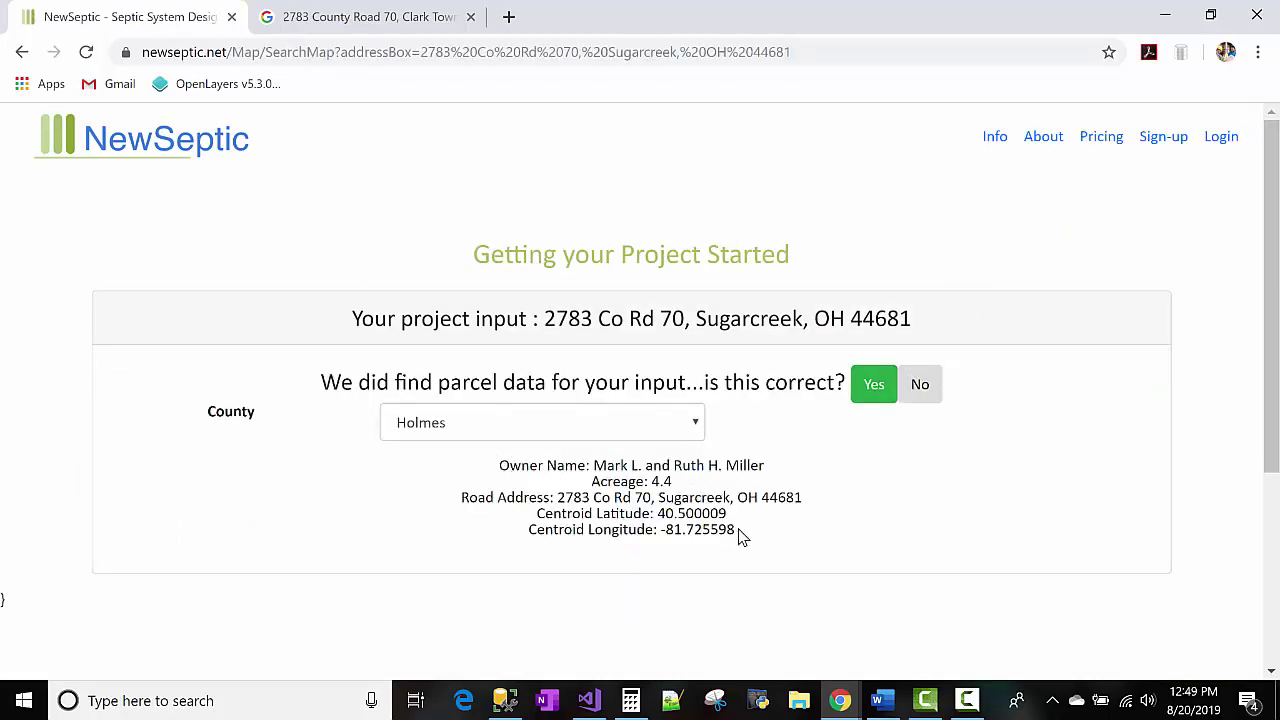
pyautogui.doubleClick(730, 466)
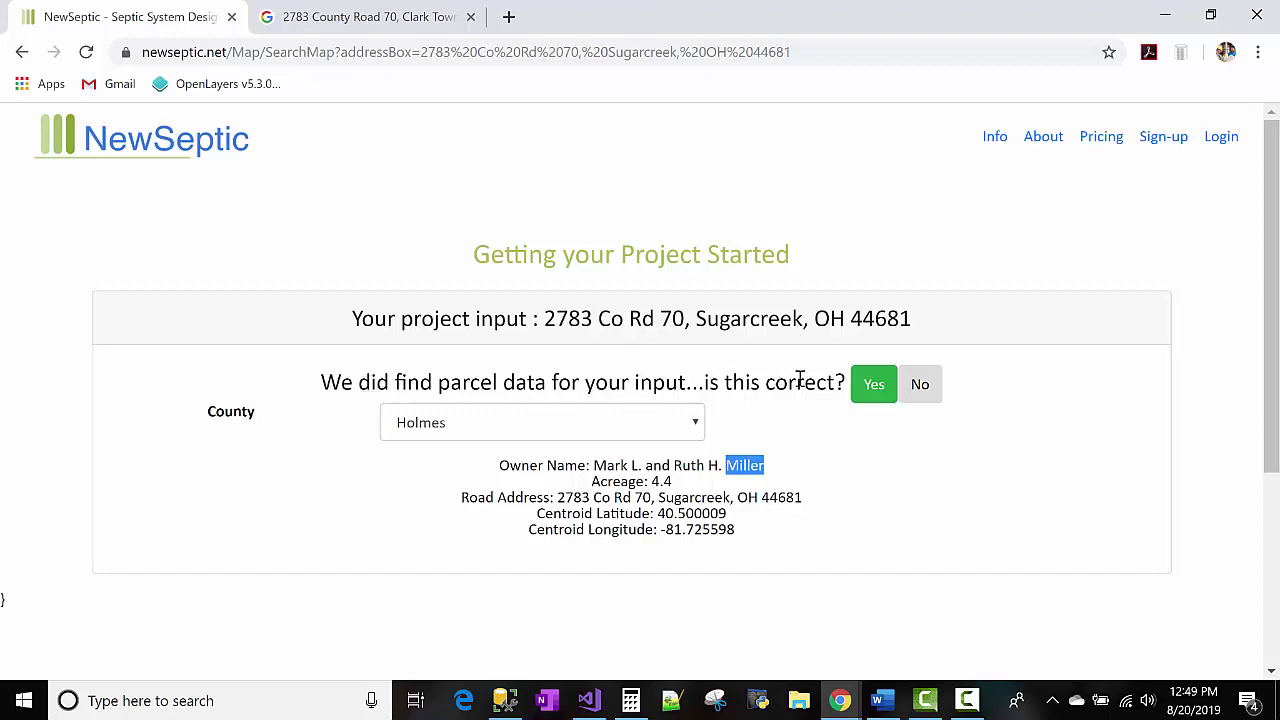
# Confirm the found parcel data is correct and check the ParcelId value.
pyautogui.click(868, 390)
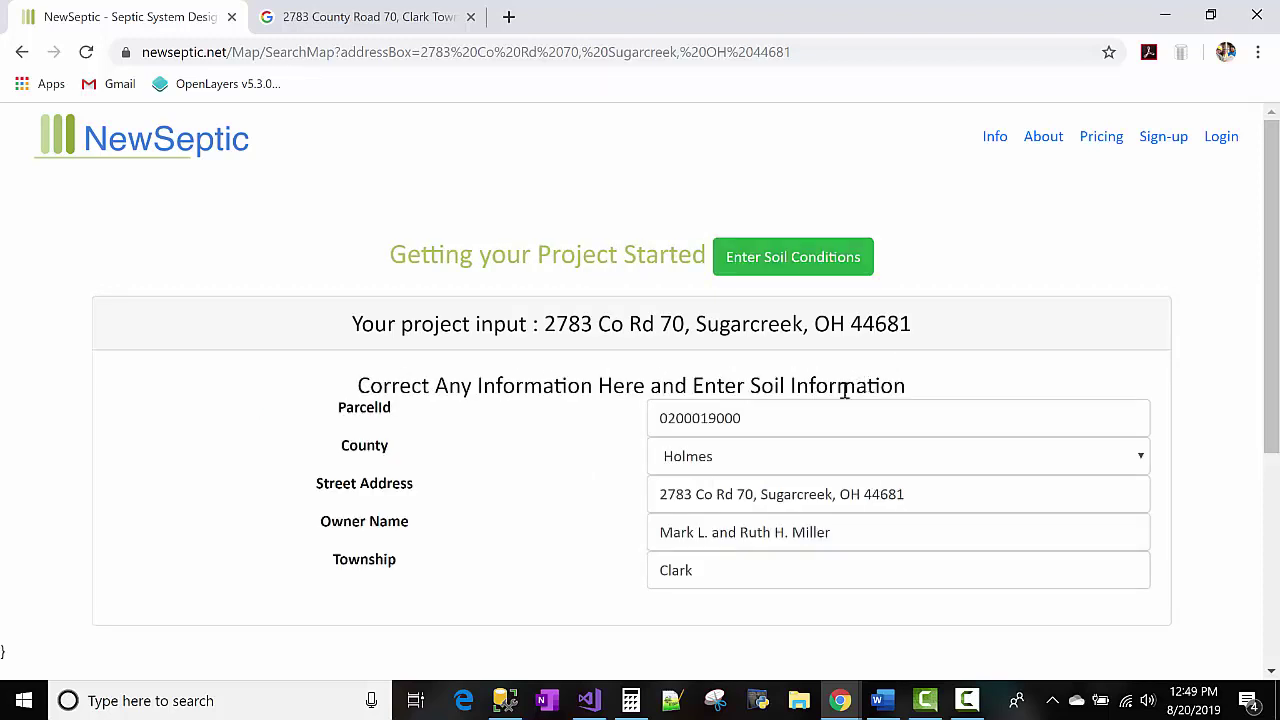
pyautogui.click(683, 423)
pyautogui.doubleClick(683, 420)
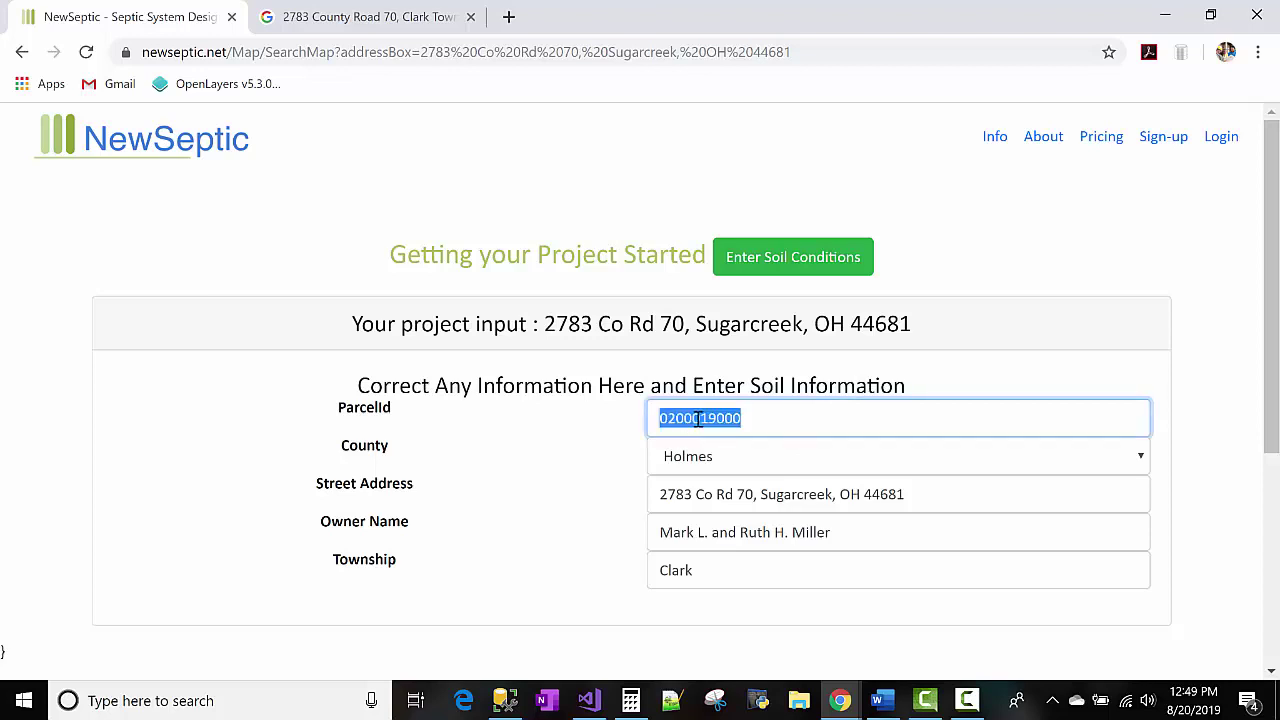
pyautogui.click(718, 497)
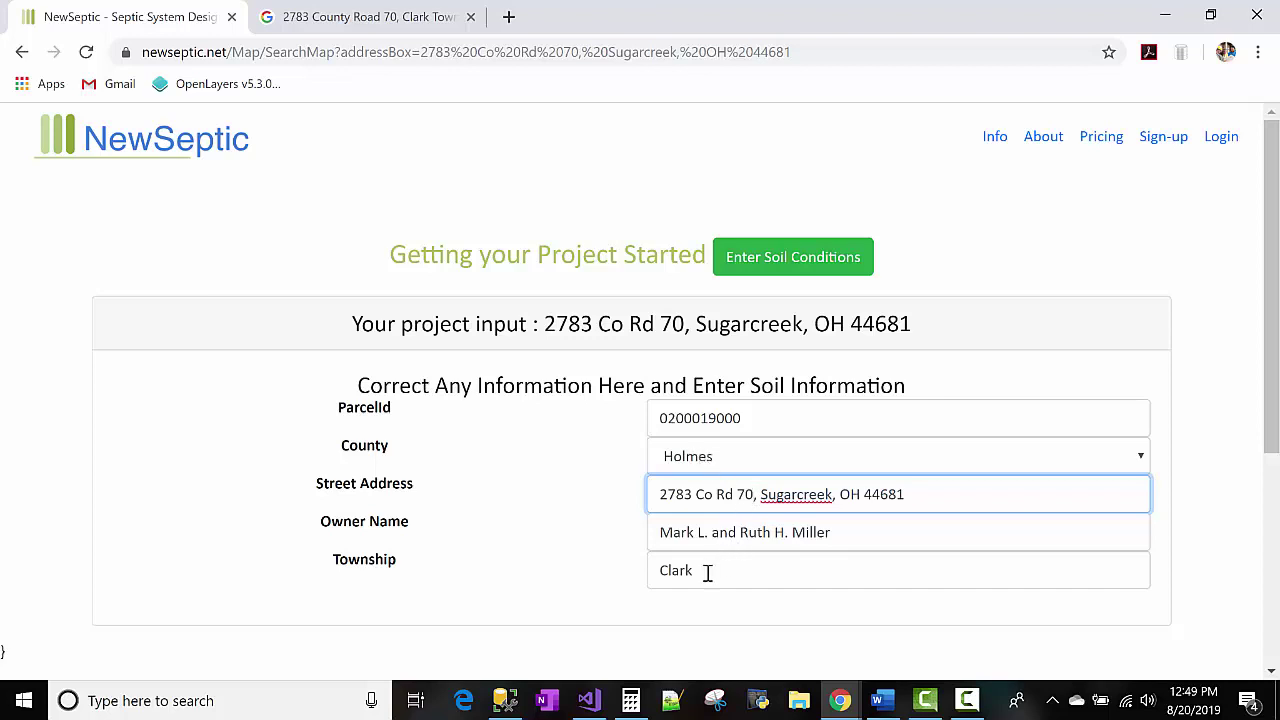
pyautogui.doubleClick(750, 530)
pyautogui.moveTo(755, 496); pyautogui.dragTo(908, 492)
pyautogui.press('BackSpace')
pyautogui.click(815, 278)
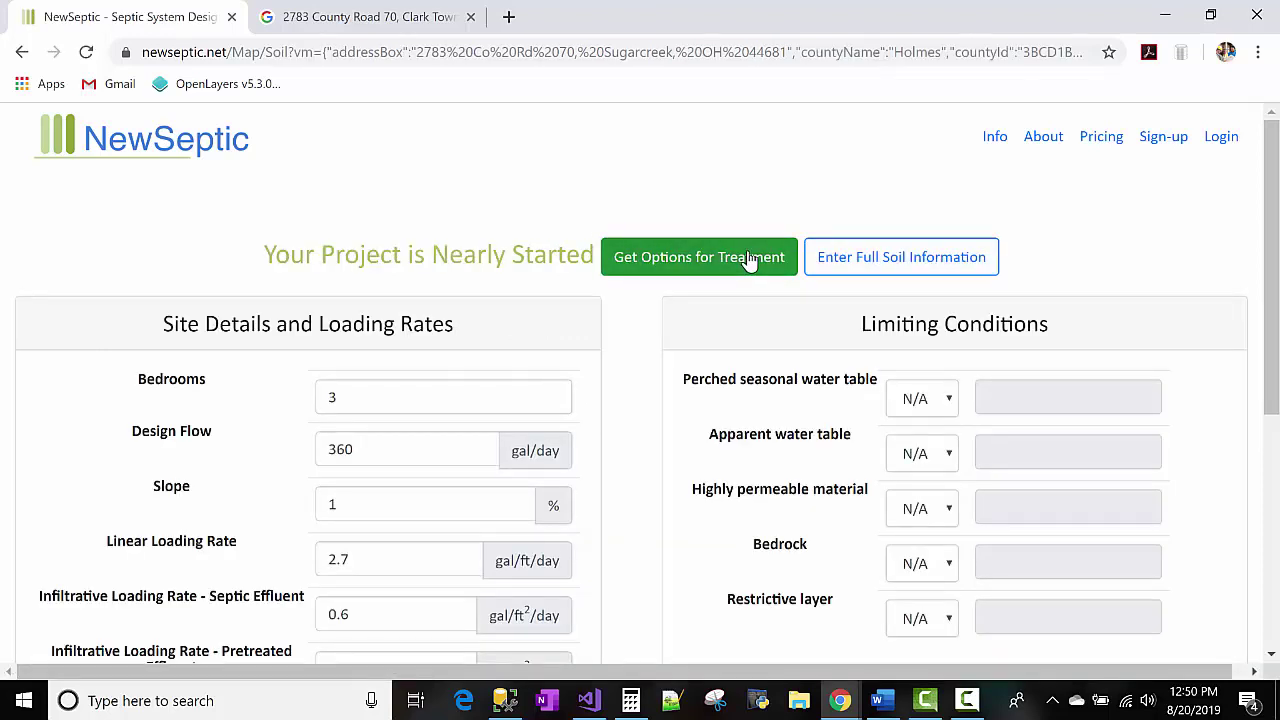
# Set the Perched seasonal water table condition to = 12, leaving other conditions at N/A.
pyautogui.scroll(-1, 504, 379)
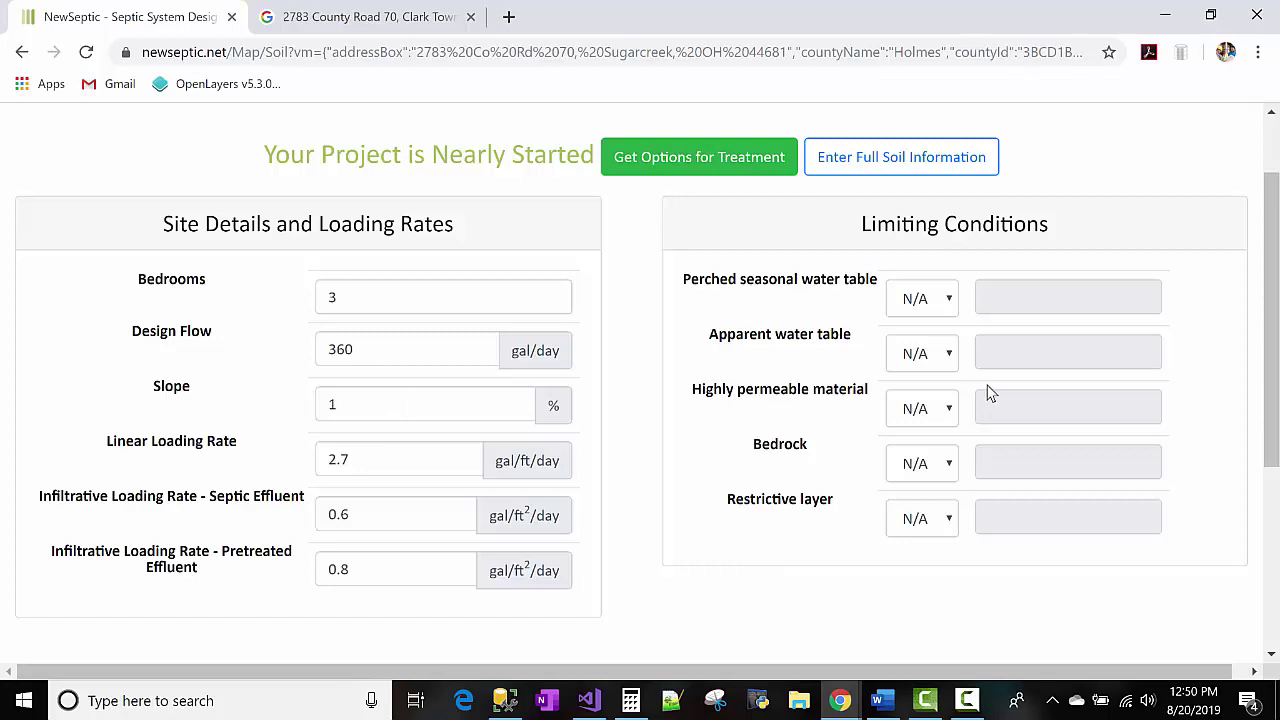
pyautogui.click(921, 300)
pyautogui.click(935, 343)
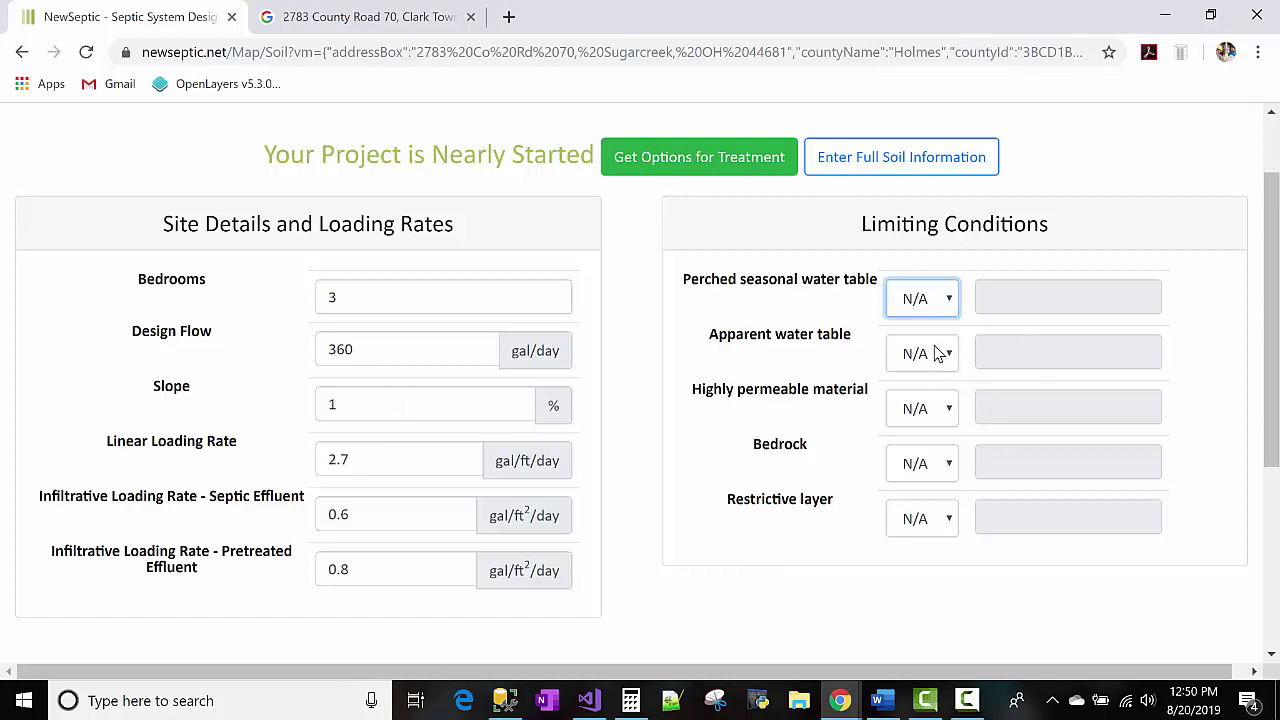
pyautogui.click(1003, 300)
pyautogui.write('12')
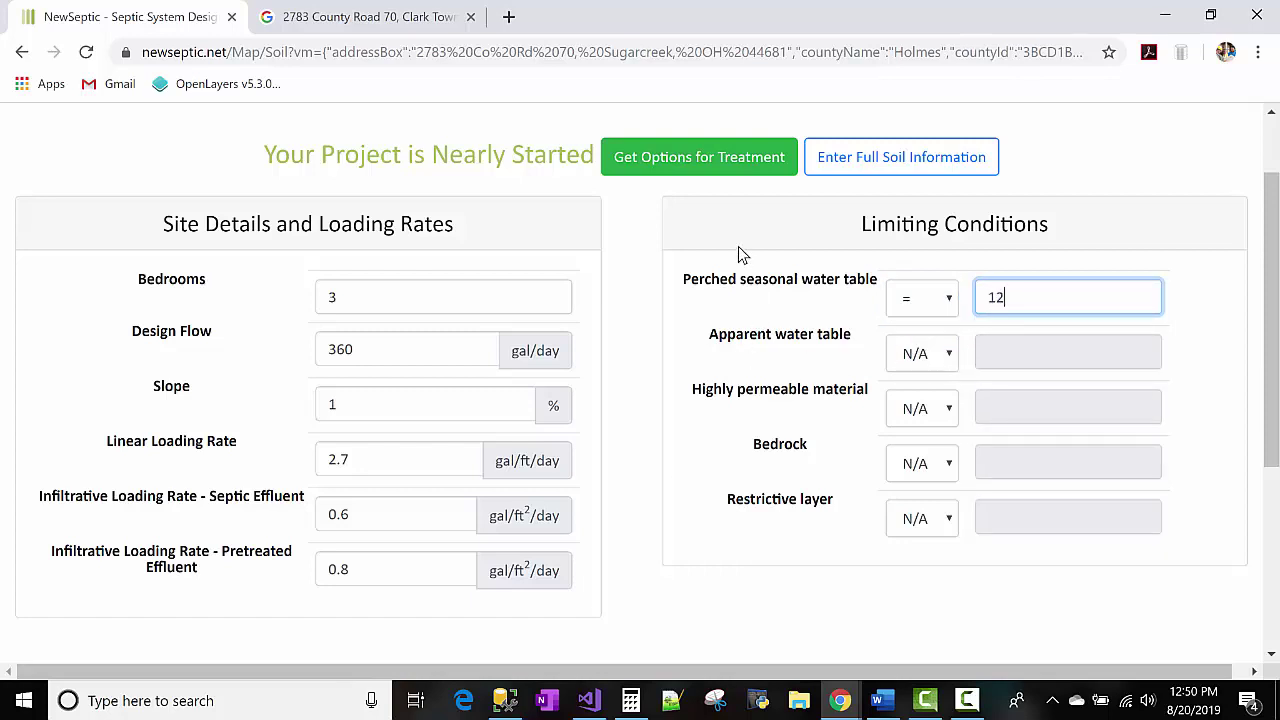
pyautogui.click(335, 297)
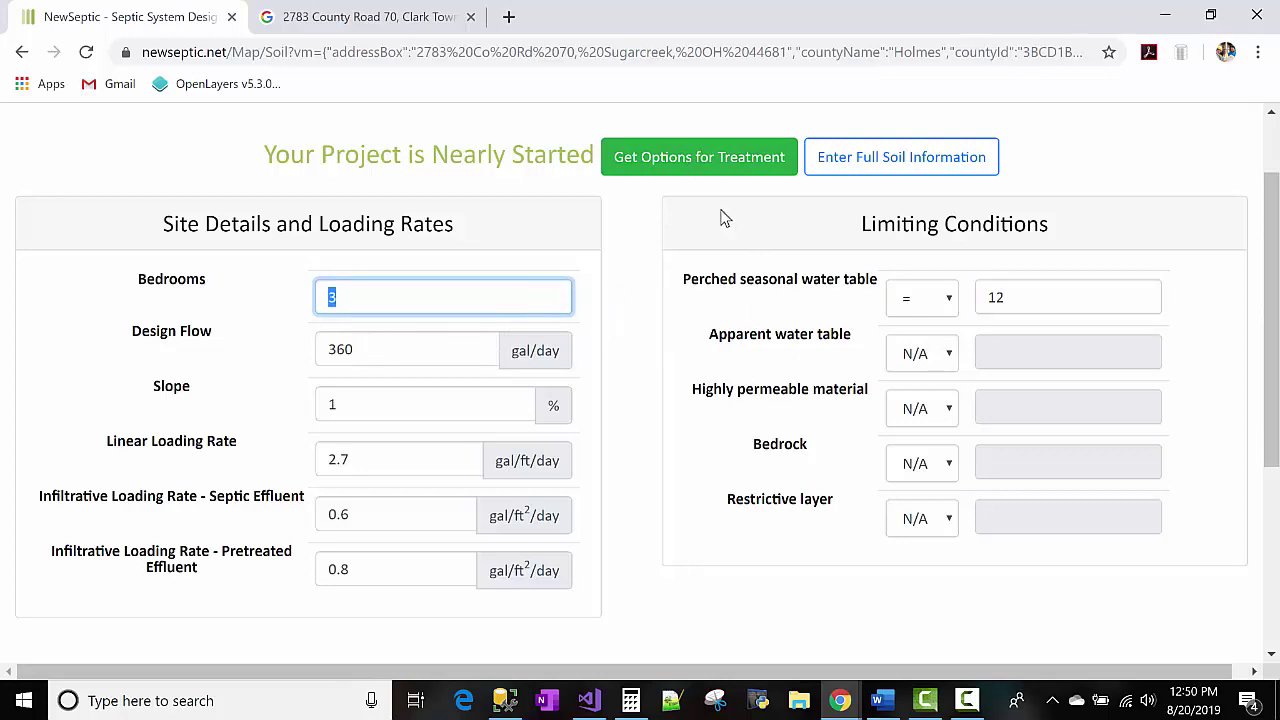
pyautogui.click(733, 169)
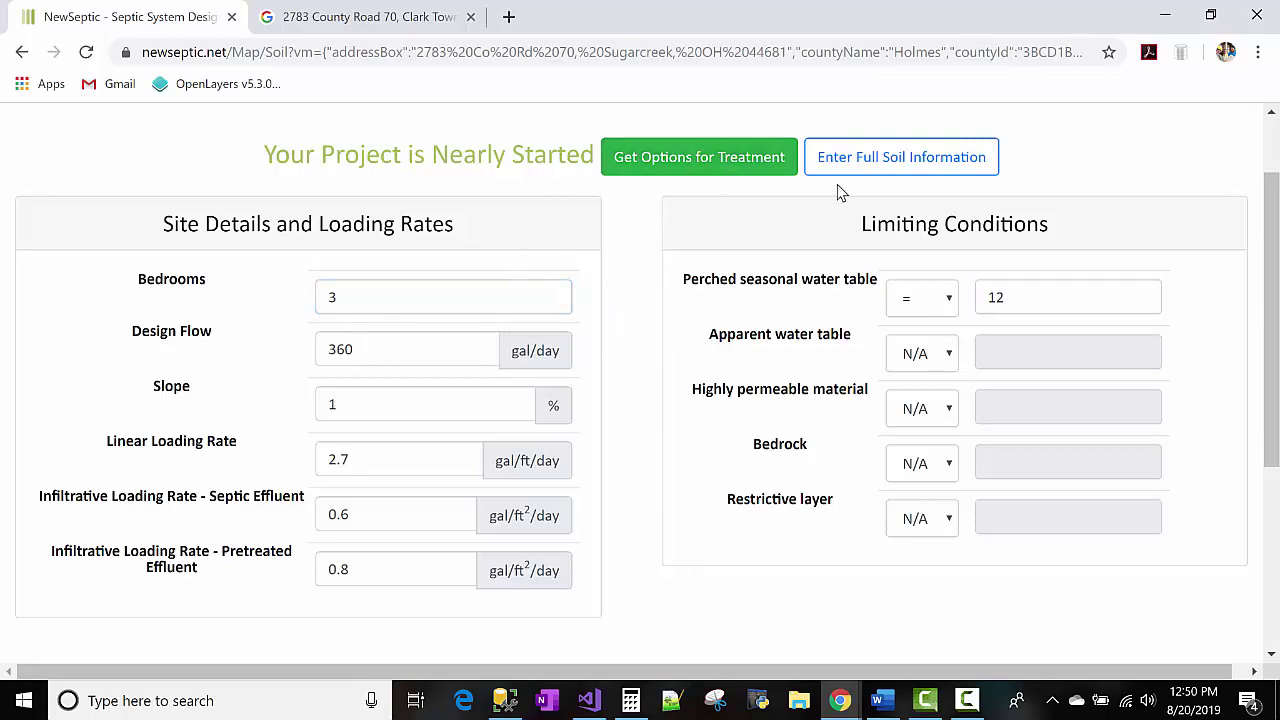
# Generate and review the treatment options, then open the property in the mapping application.
pyautogui.click(672, 165)
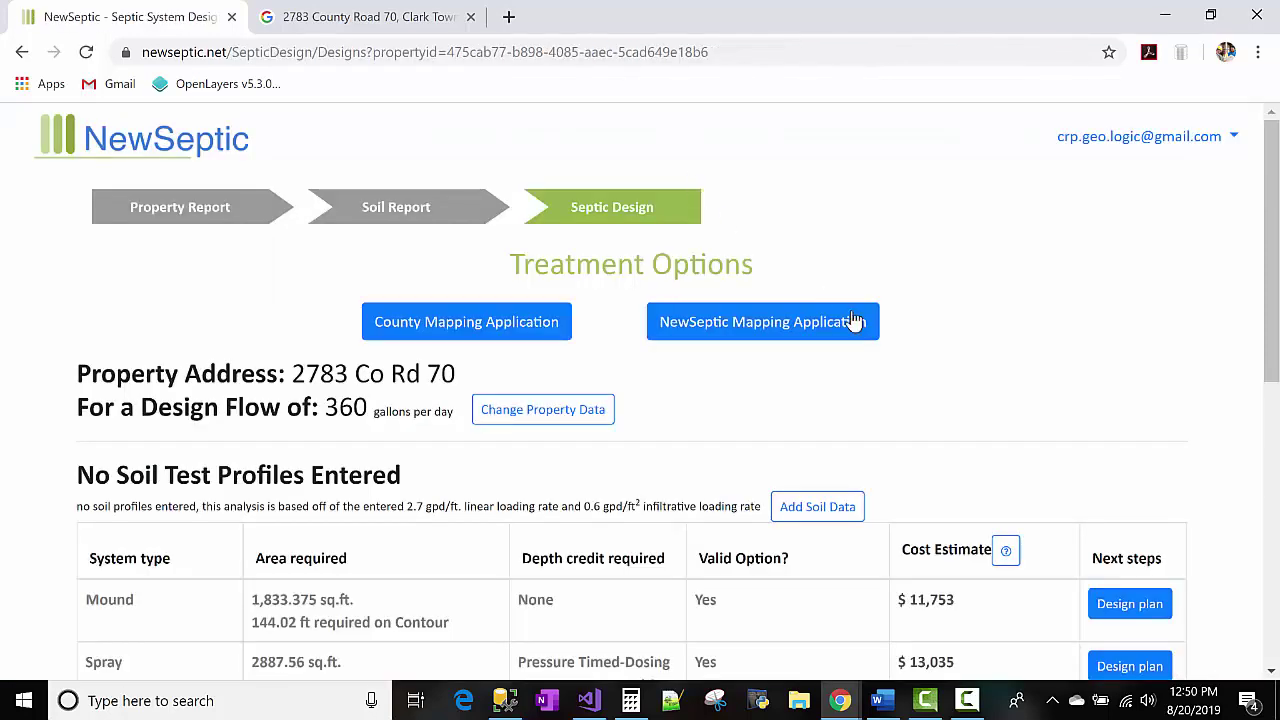
pyautogui.scroll(-4, 920, 340)
pyautogui.scroll(2, 1150, 380)
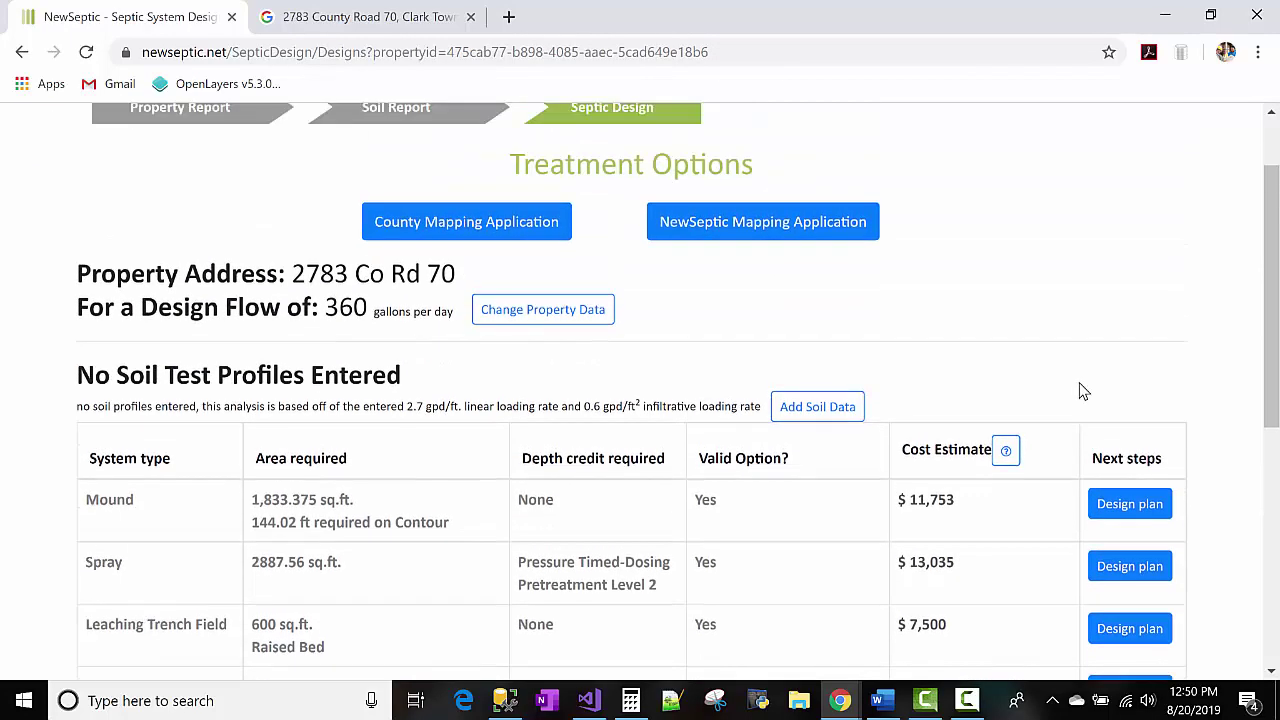
pyautogui.click(811, 237)
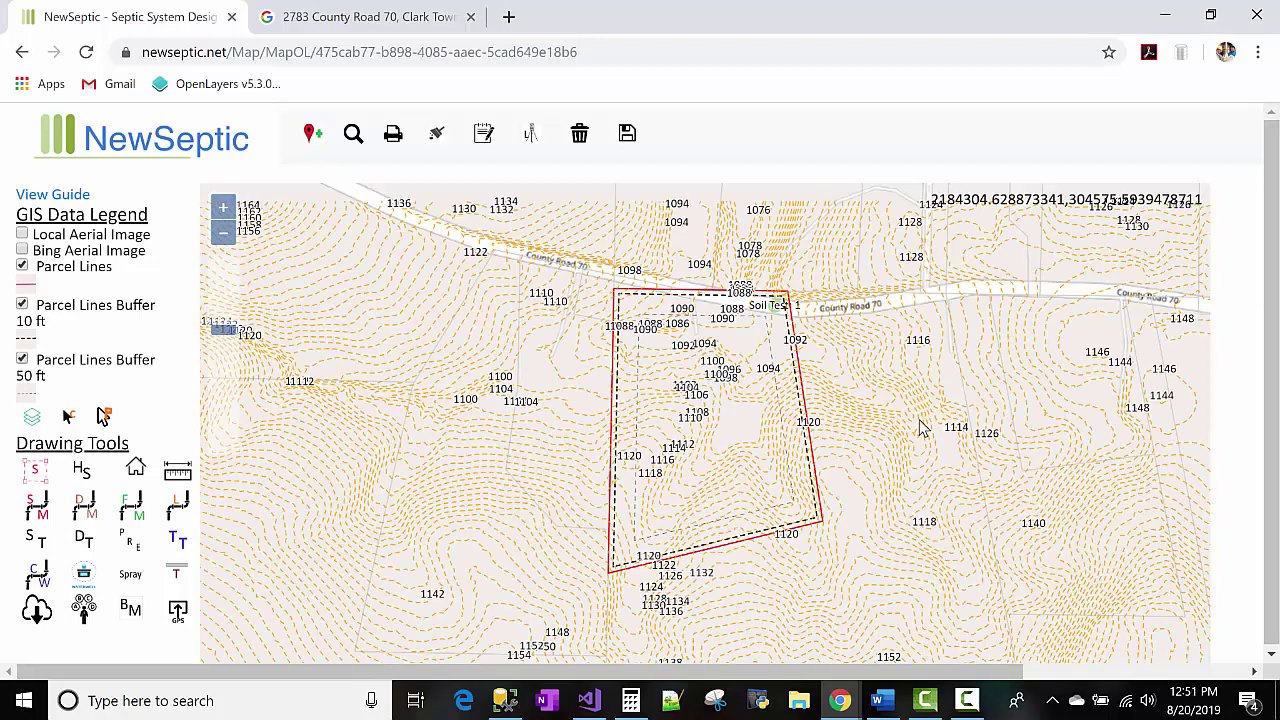
# Drag Soil Test 1 east of the parcel, update its GPS and parcel, and swap in the new parcel.
pyautogui.scroll(-1, 903, 483)
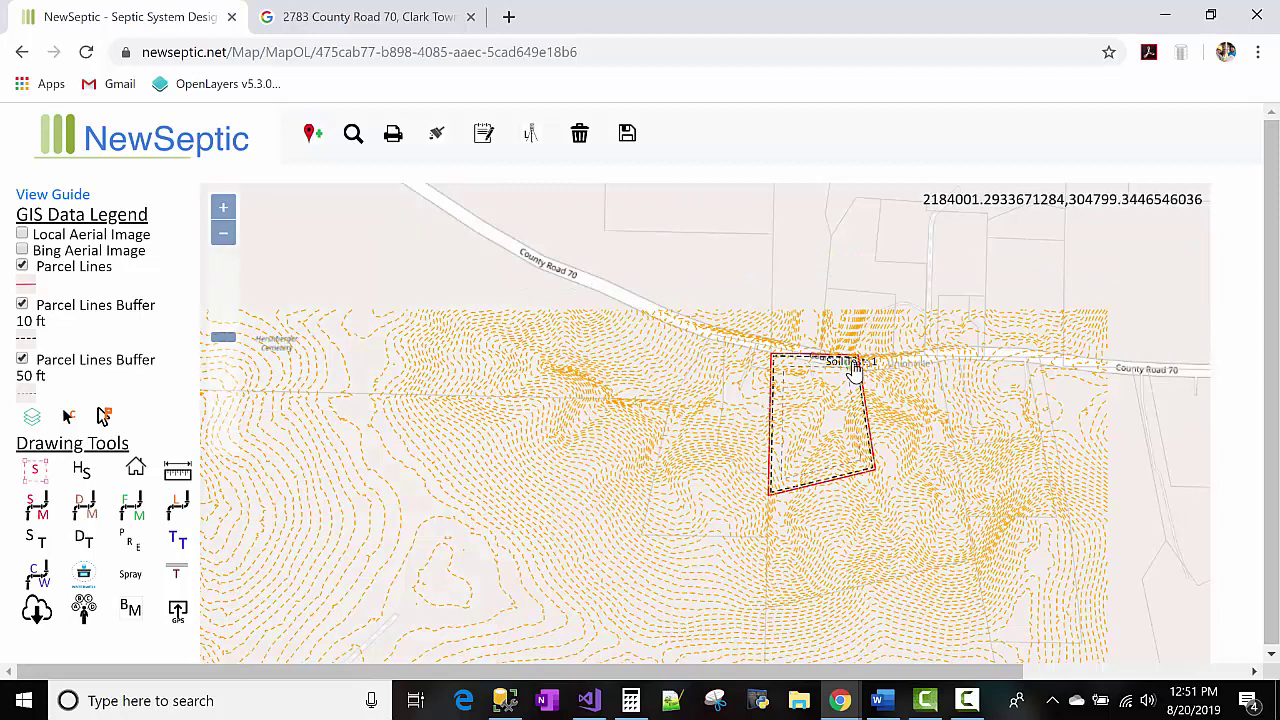
pyautogui.moveTo(852, 367); pyautogui.dragTo(910, 421)
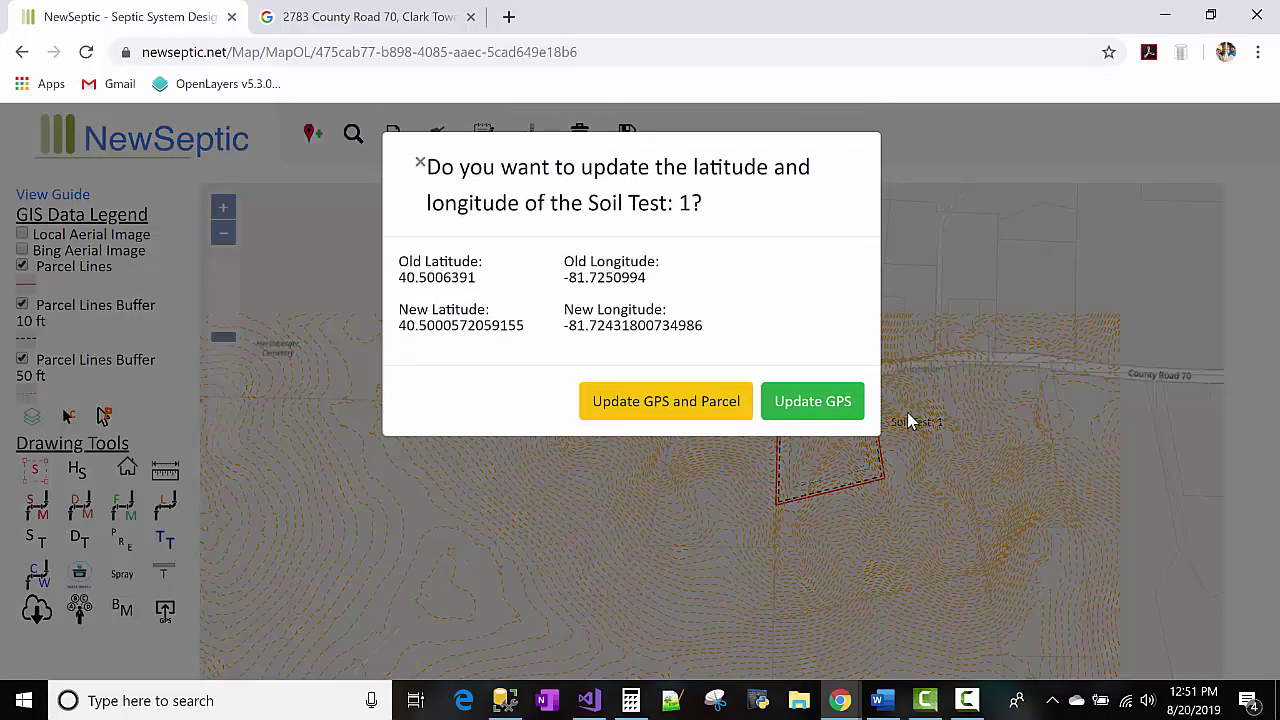
pyautogui.click(705, 404)
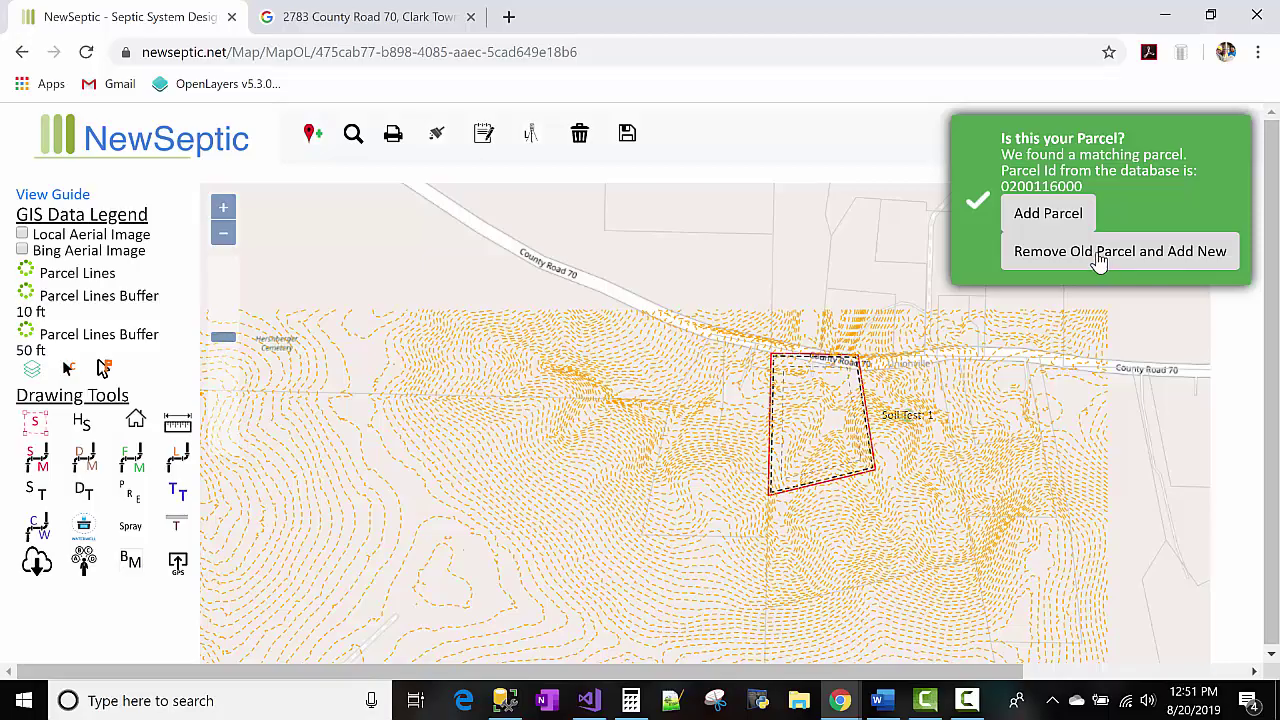
pyautogui.click(1096, 261)
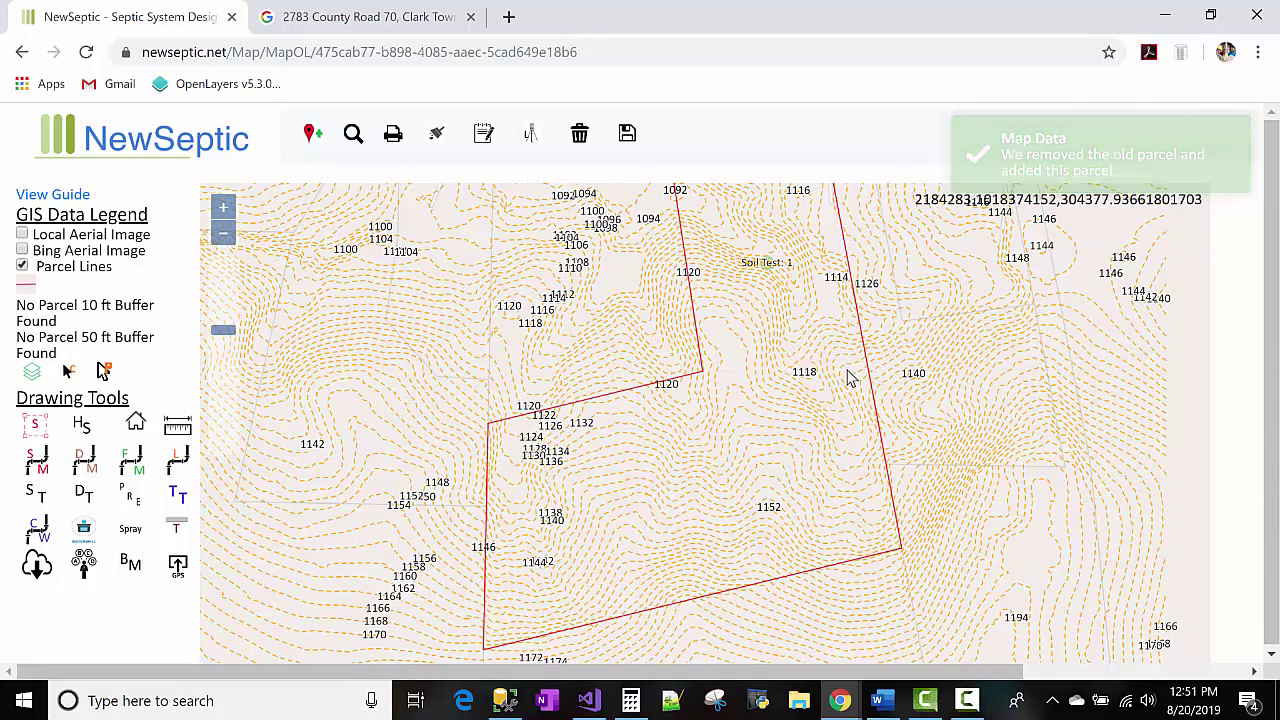
pyautogui.moveTo(894, 400); pyautogui.dragTo(893, 457)
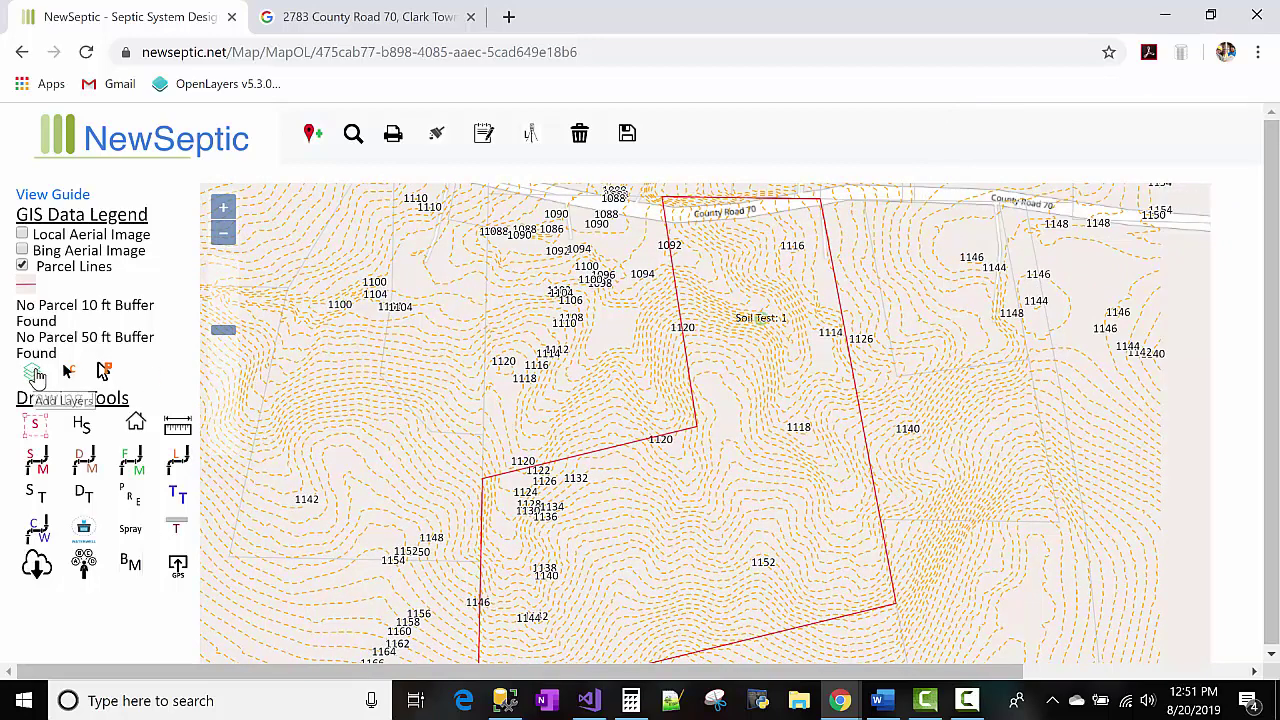
# Save the map data and reload the map page.
pyautogui.click(33, 374)
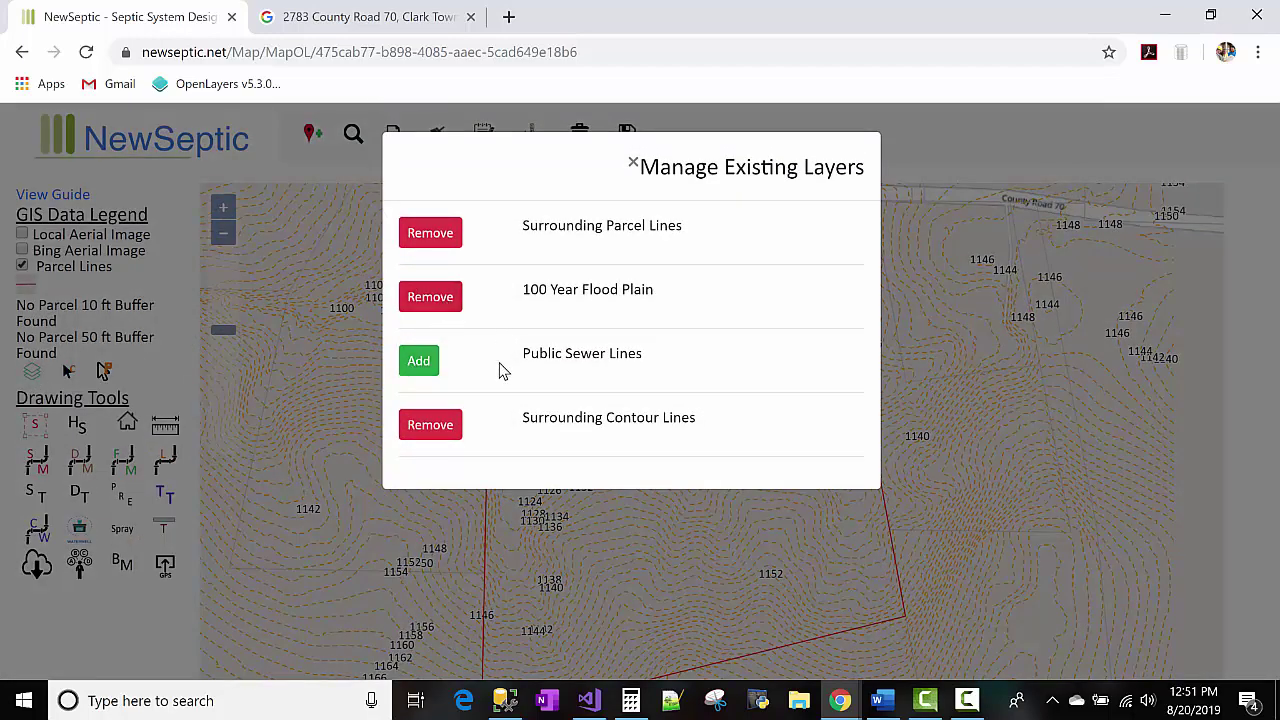
pyautogui.click(633, 164)
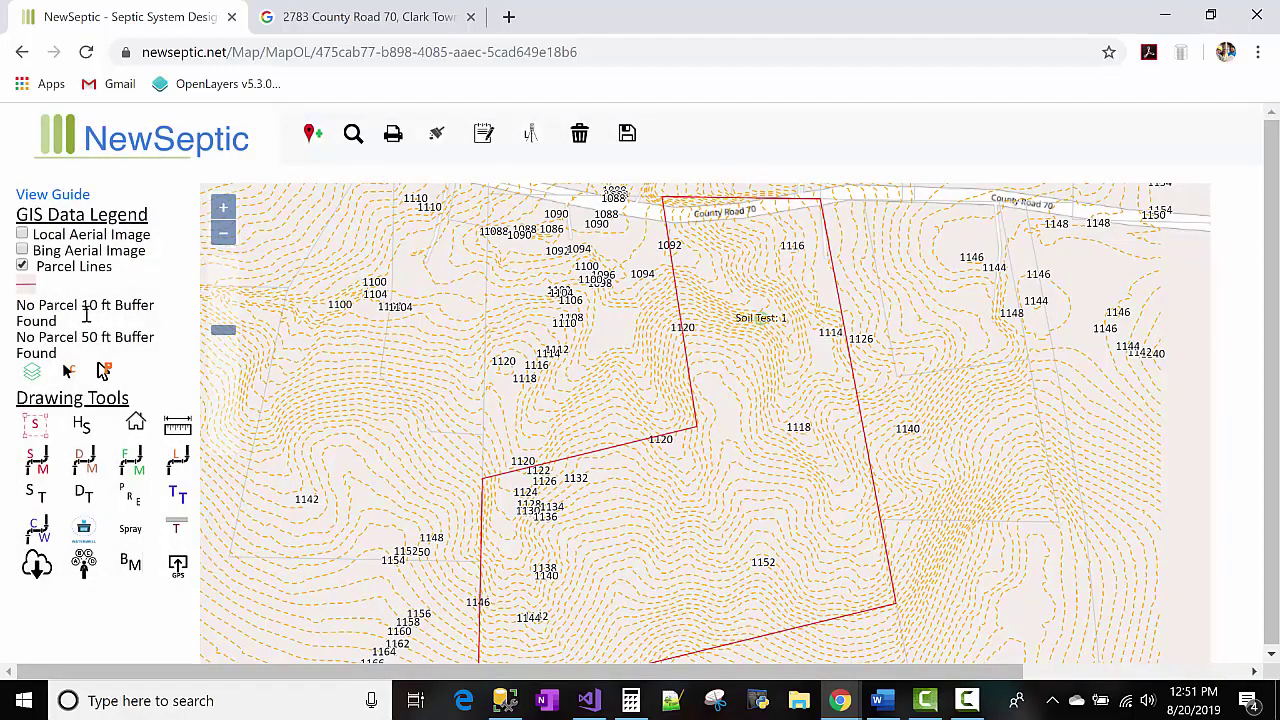
pyautogui.click(627, 137)
pyautogui.click(86, 52)
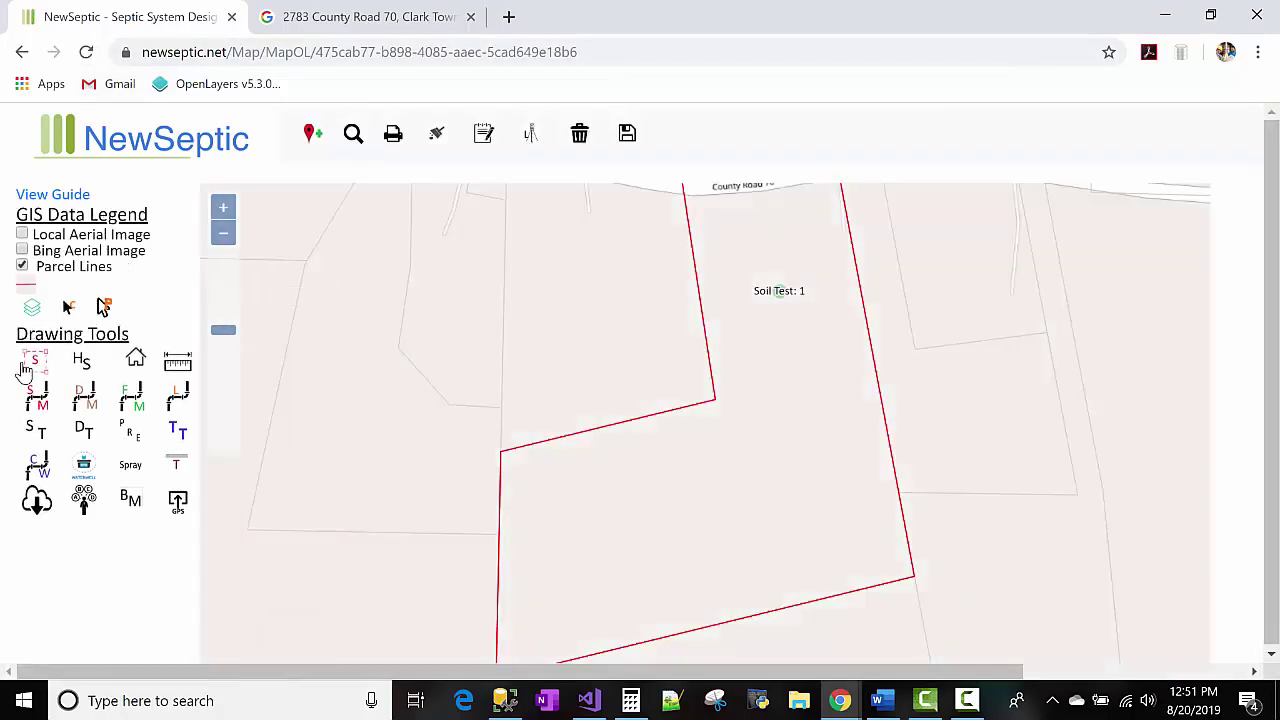
# Add the Parcel Lines 50 ft. and 10 ft. Buffer layers, hide the 50 ft buffer, and save.
pyautogui.click(32, 307)
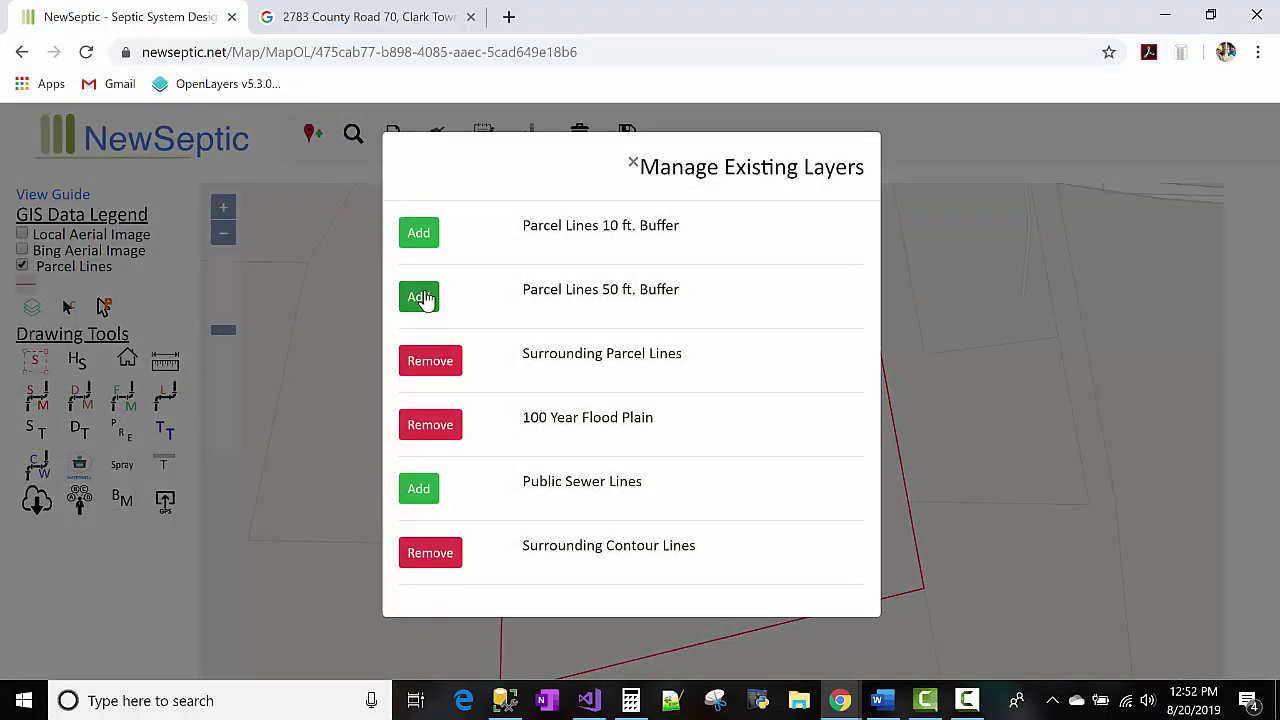
pyautogui.click(425, 303)
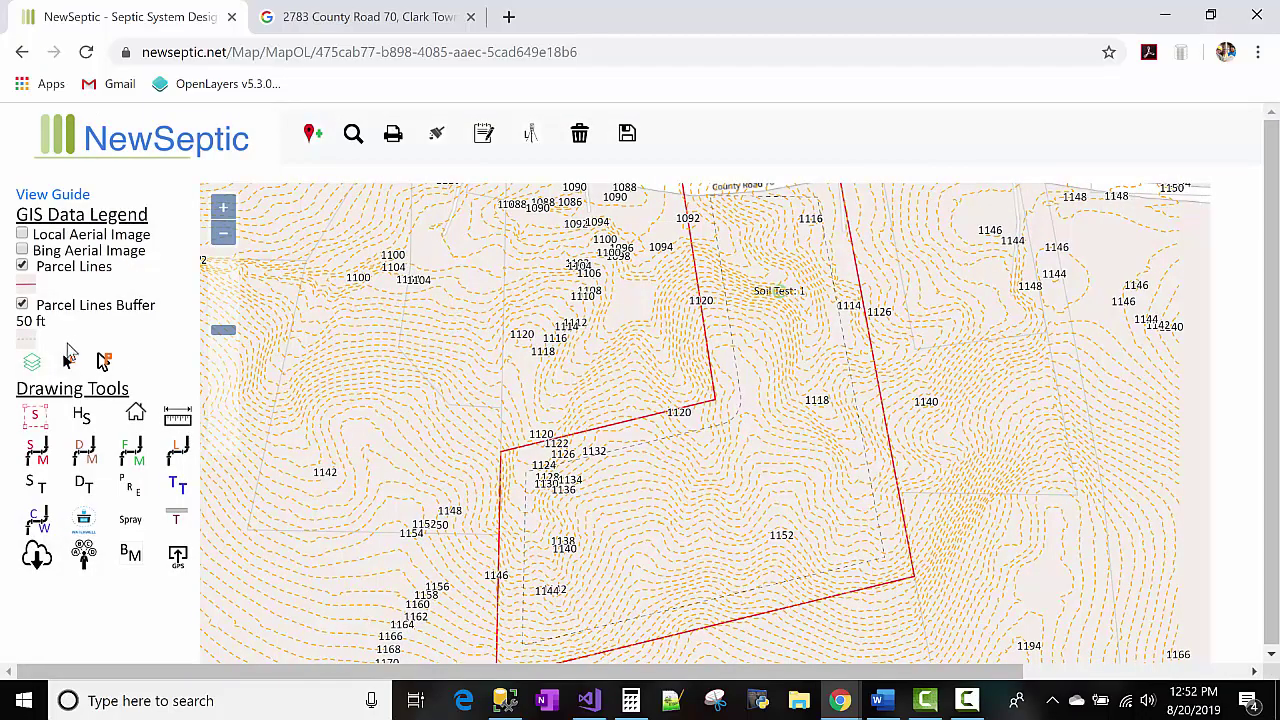
pyautogui.click(32, 362)
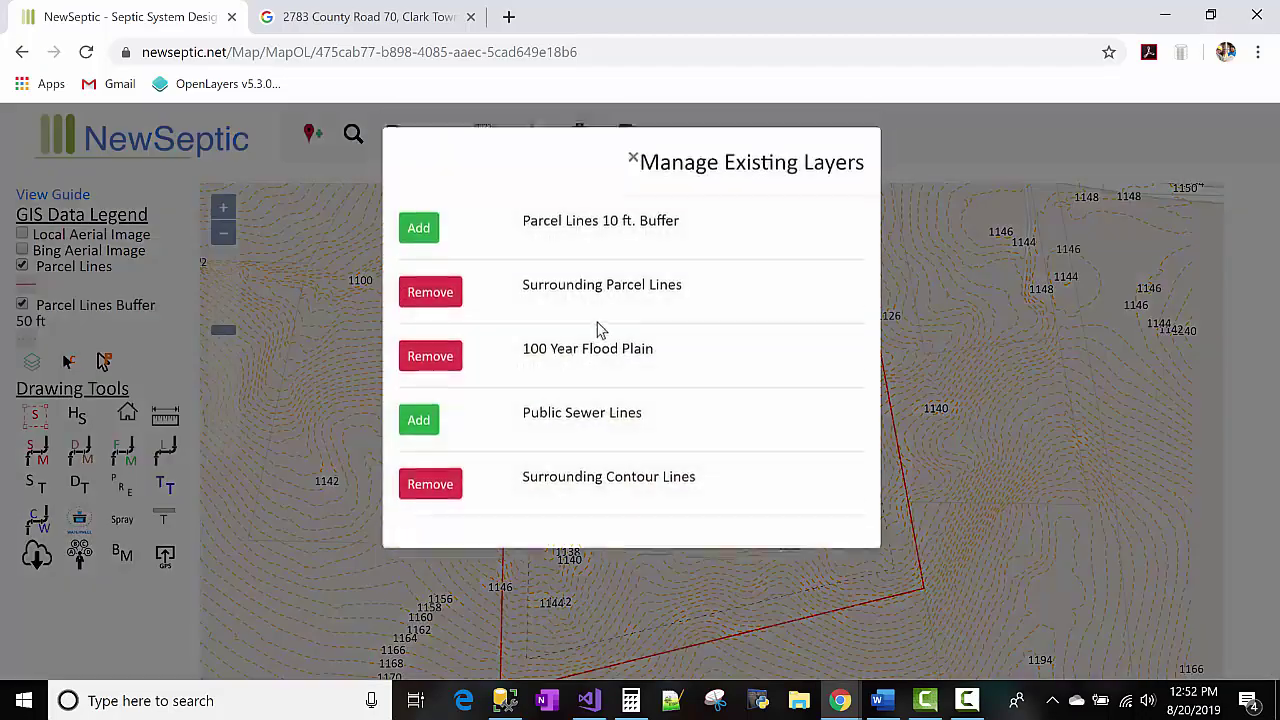
pyautogui.click(425, 238)
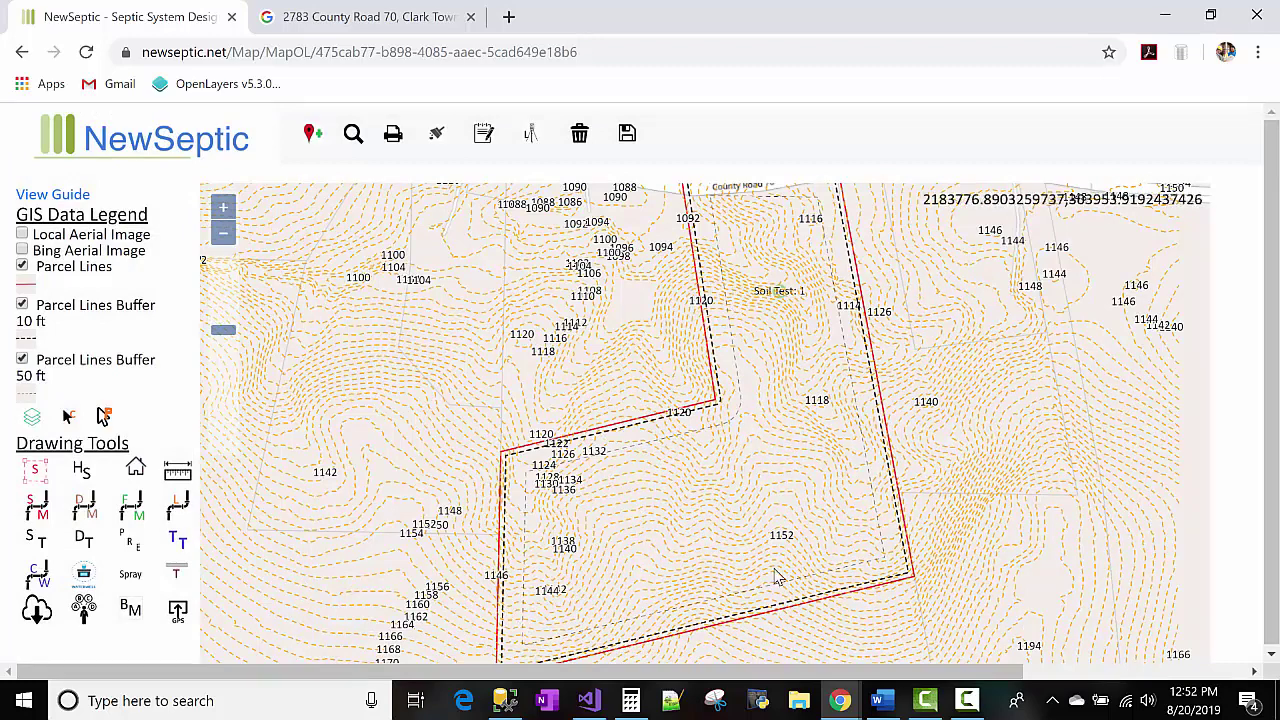
pyautogui.click(22, 361)
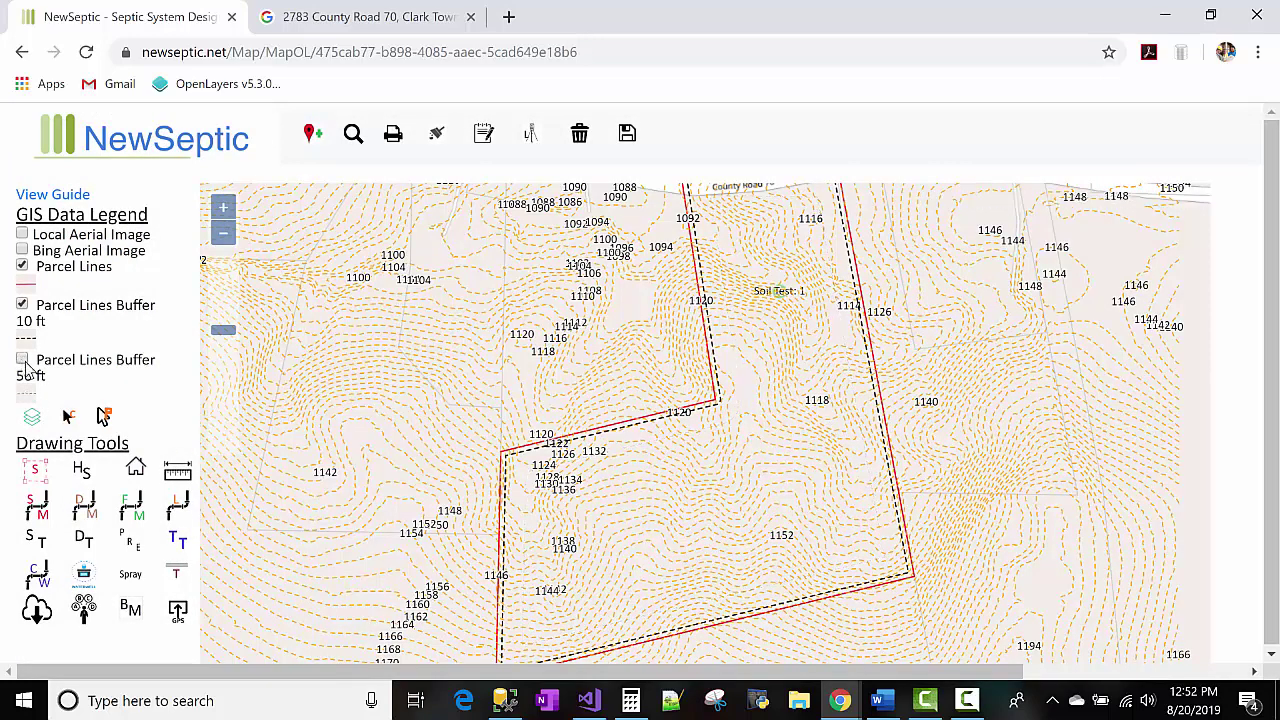
pyautogui.moveTo(948, 475); pyautogui.dragTo(938, 497)
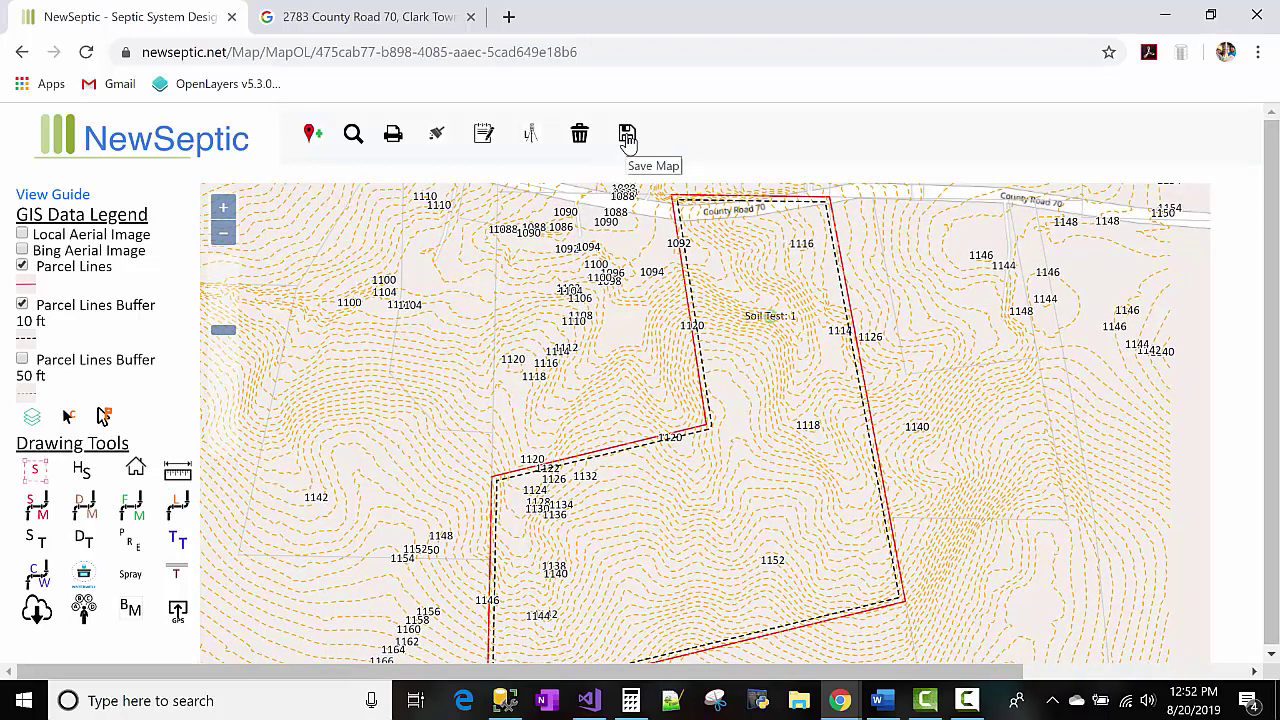
pyautogui.click(628, 138)
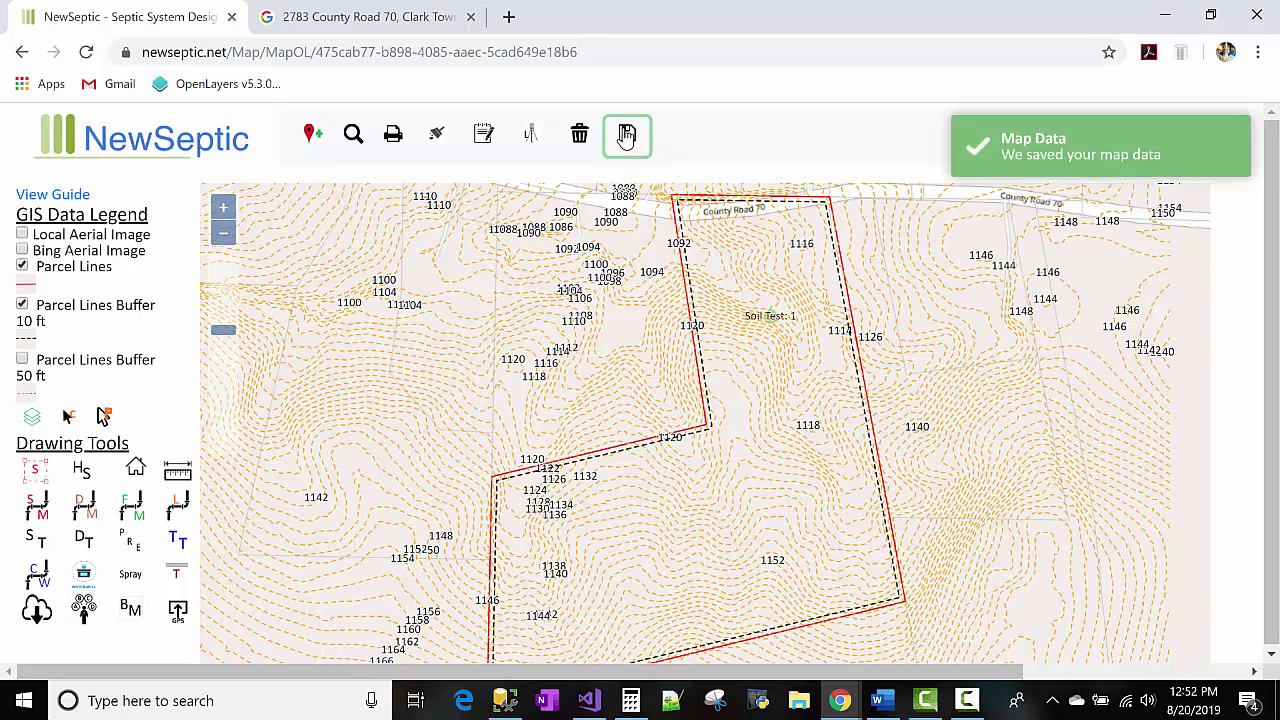